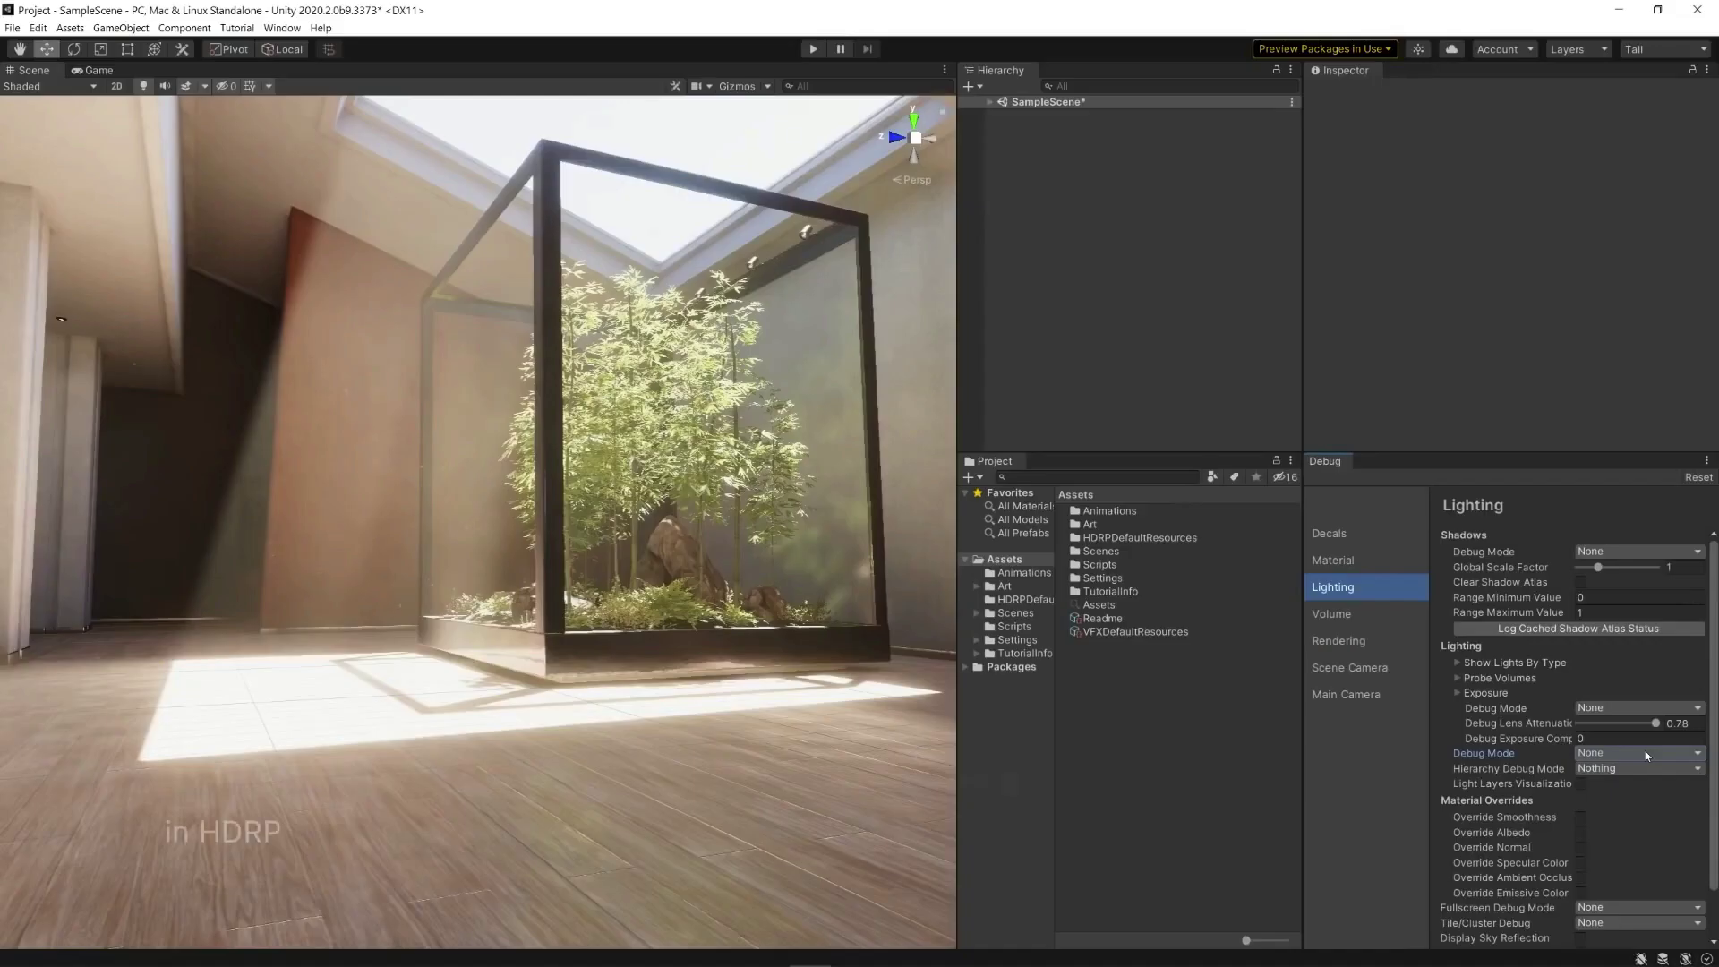
- Open the Lighting Debug Mode choices in the Rendering Debugger's Lighting panel
{"action": "left_click", "coordinate": [1646, 754]}
- Set the lighting debug view to DiffuseLighting, try another debug view, and fly into the red room
{"action": "left_click", "coordinate": [1617, 509]}
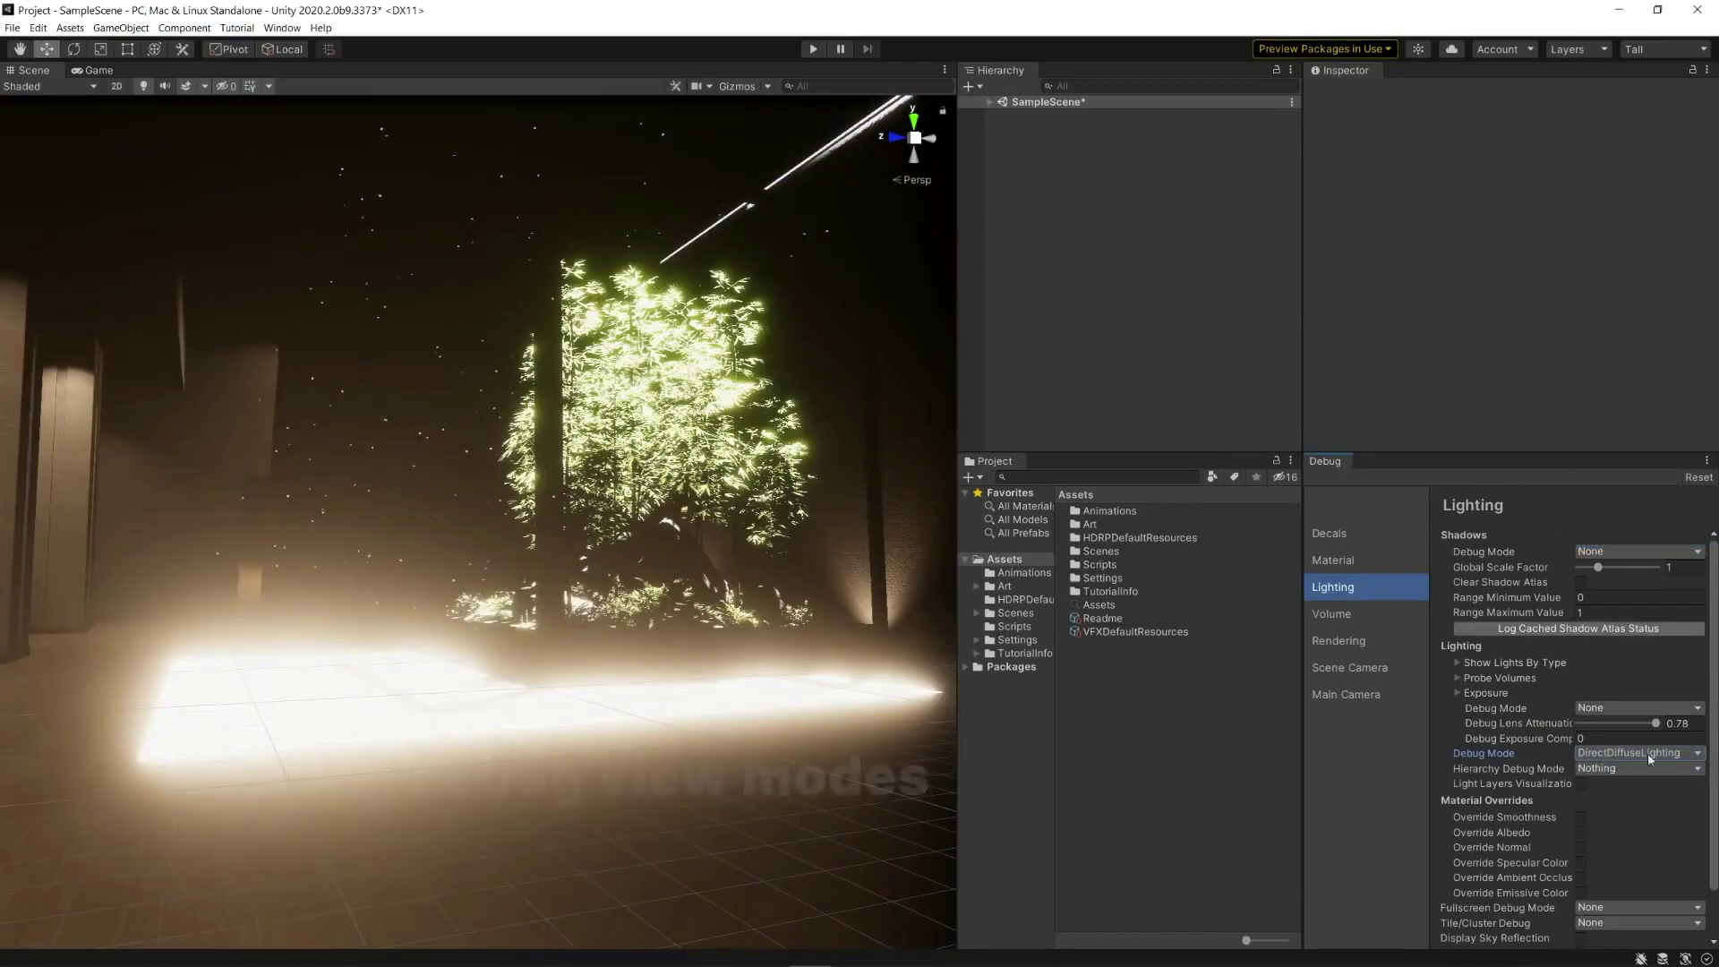
{"action": "left_click", "coordinate": [1648, 754]}
{"action": "left_click", "coordinate": [1607, 759]}
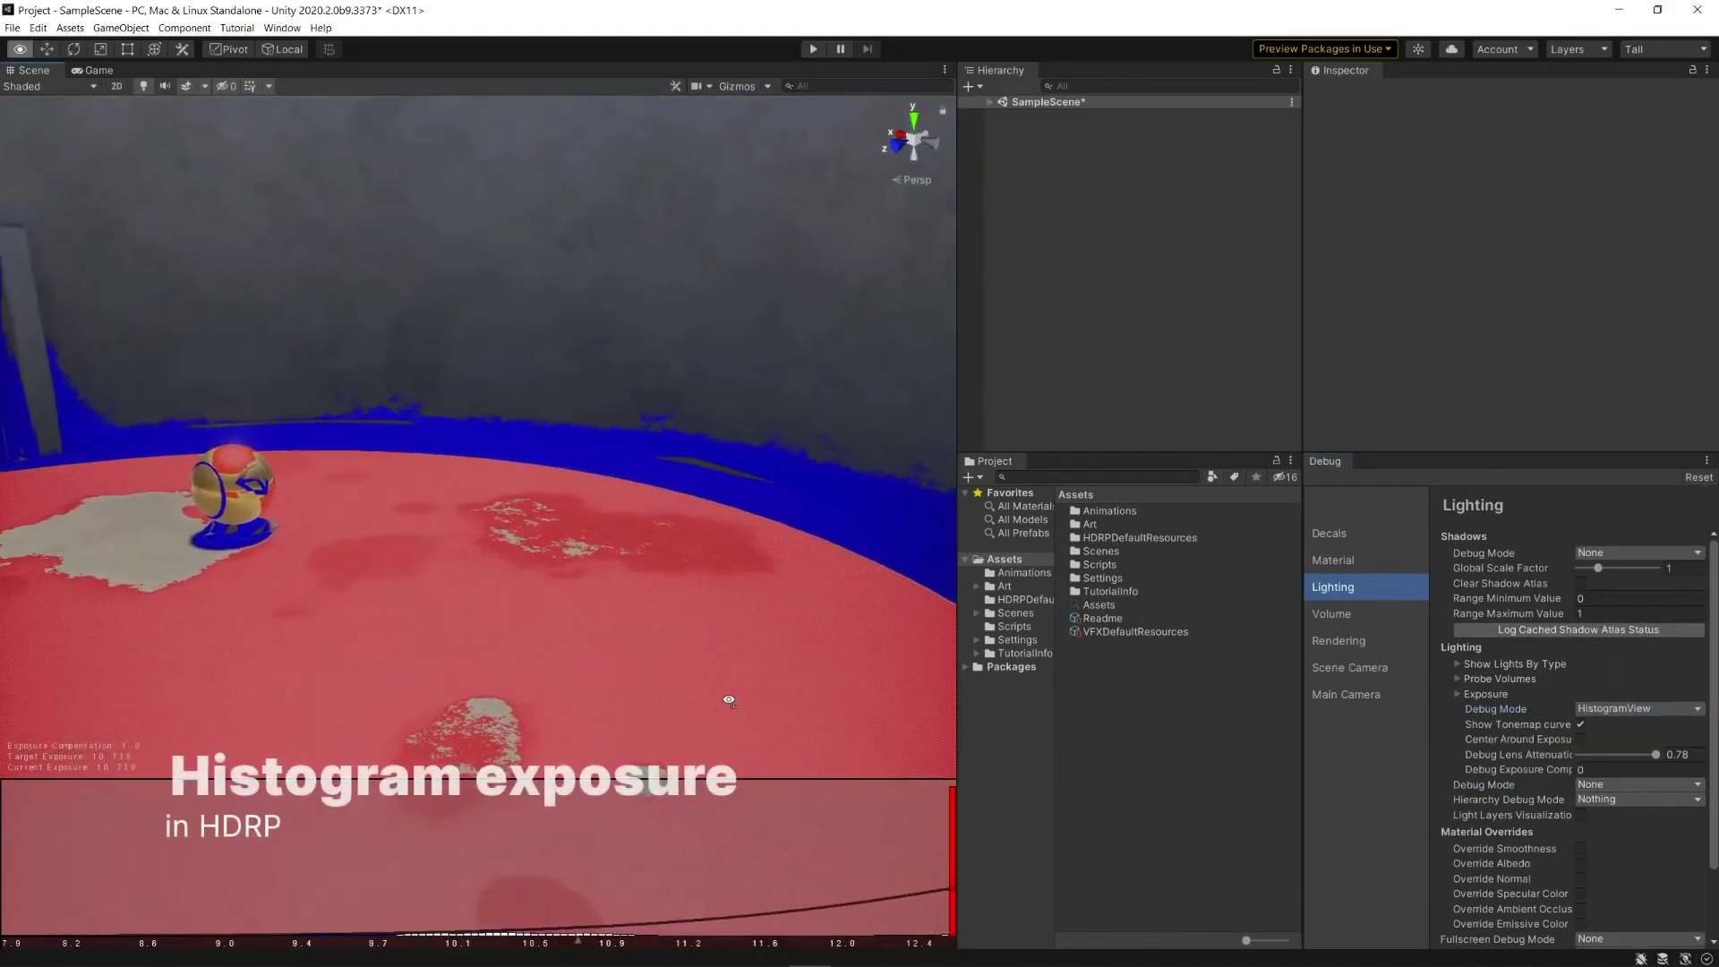
{"action": "right_click_drag", "start_coordinate": [729, 700], "coordinate": [365, 653]}
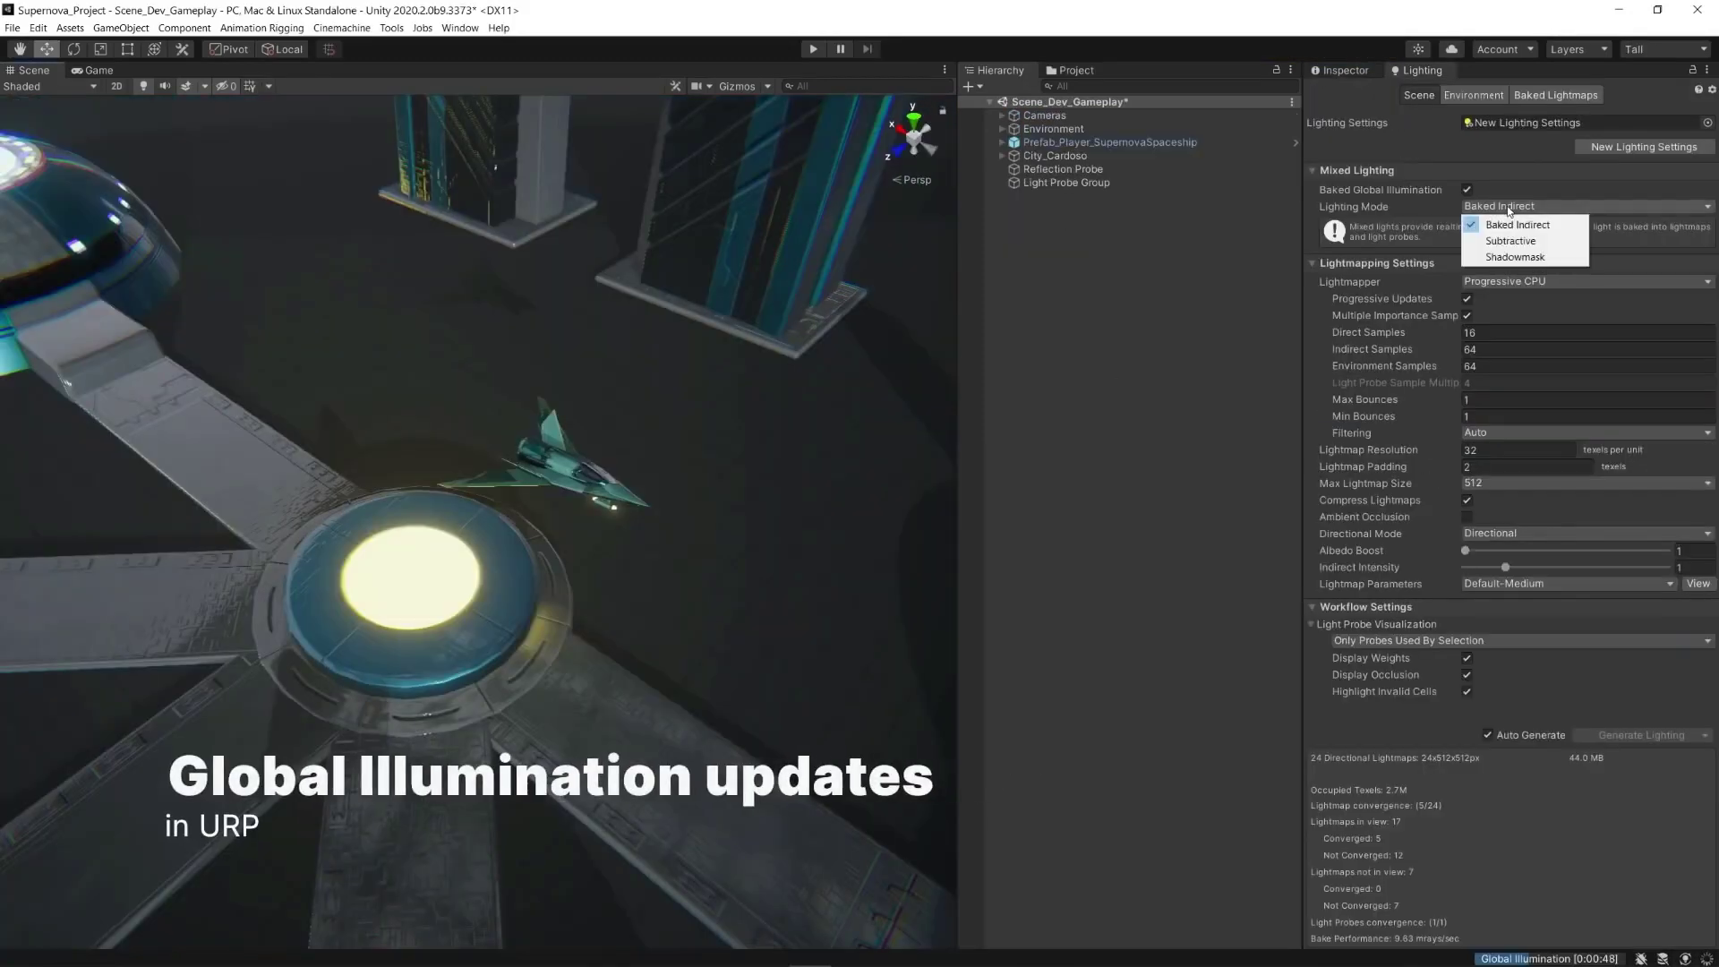
- Set the Lighting Mode to Shadowmask and search the project for 'glasscas'
{"action": "left_click", "coordinate": [1508, 258]}
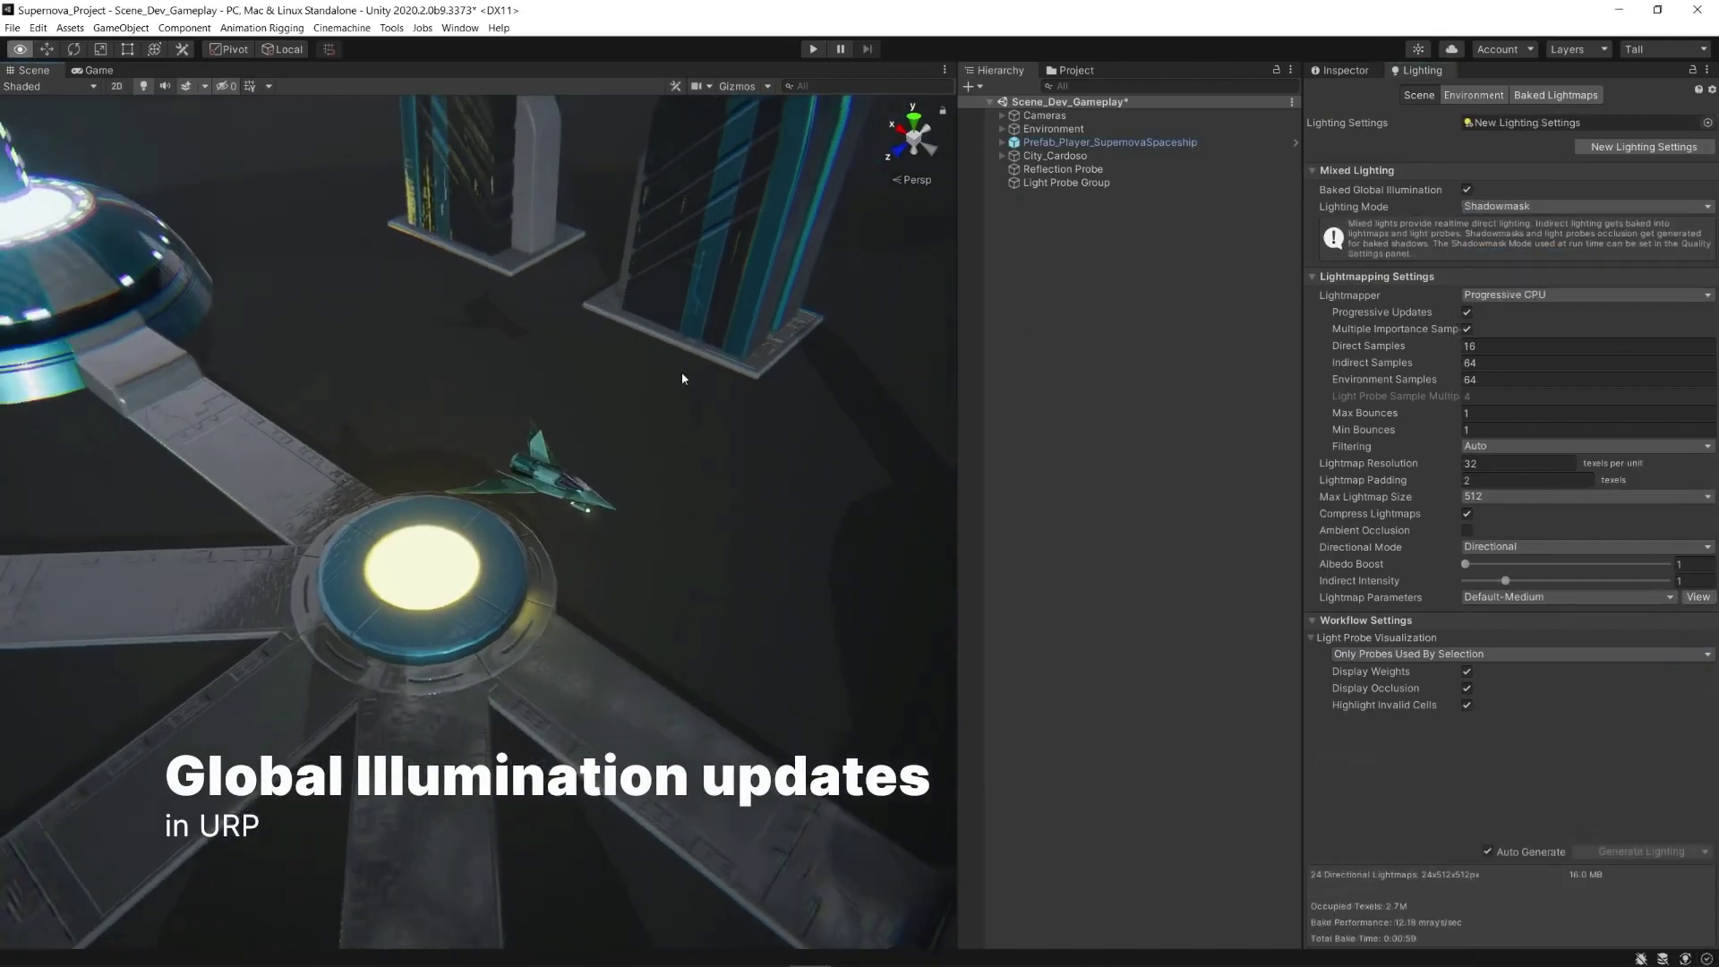
{"action": "right_click_drag", "start_coordinate": [681, 373], "coordinate": [678, 392]}
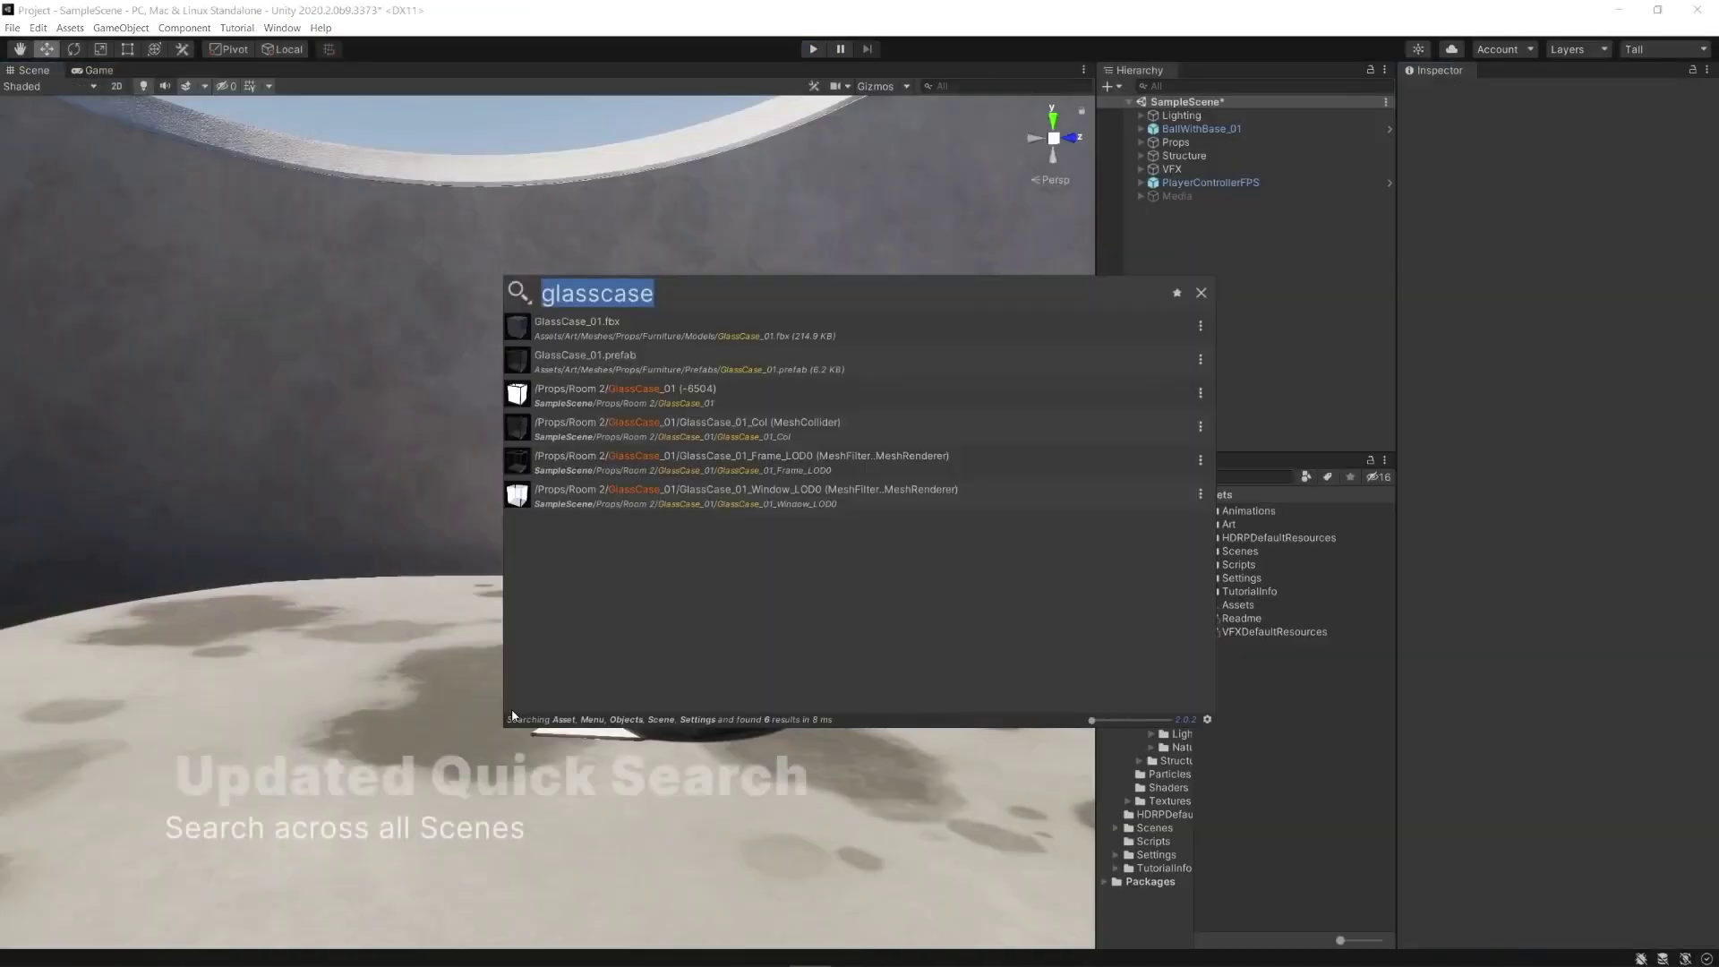
{"action": "type", "text": "glasscas"}
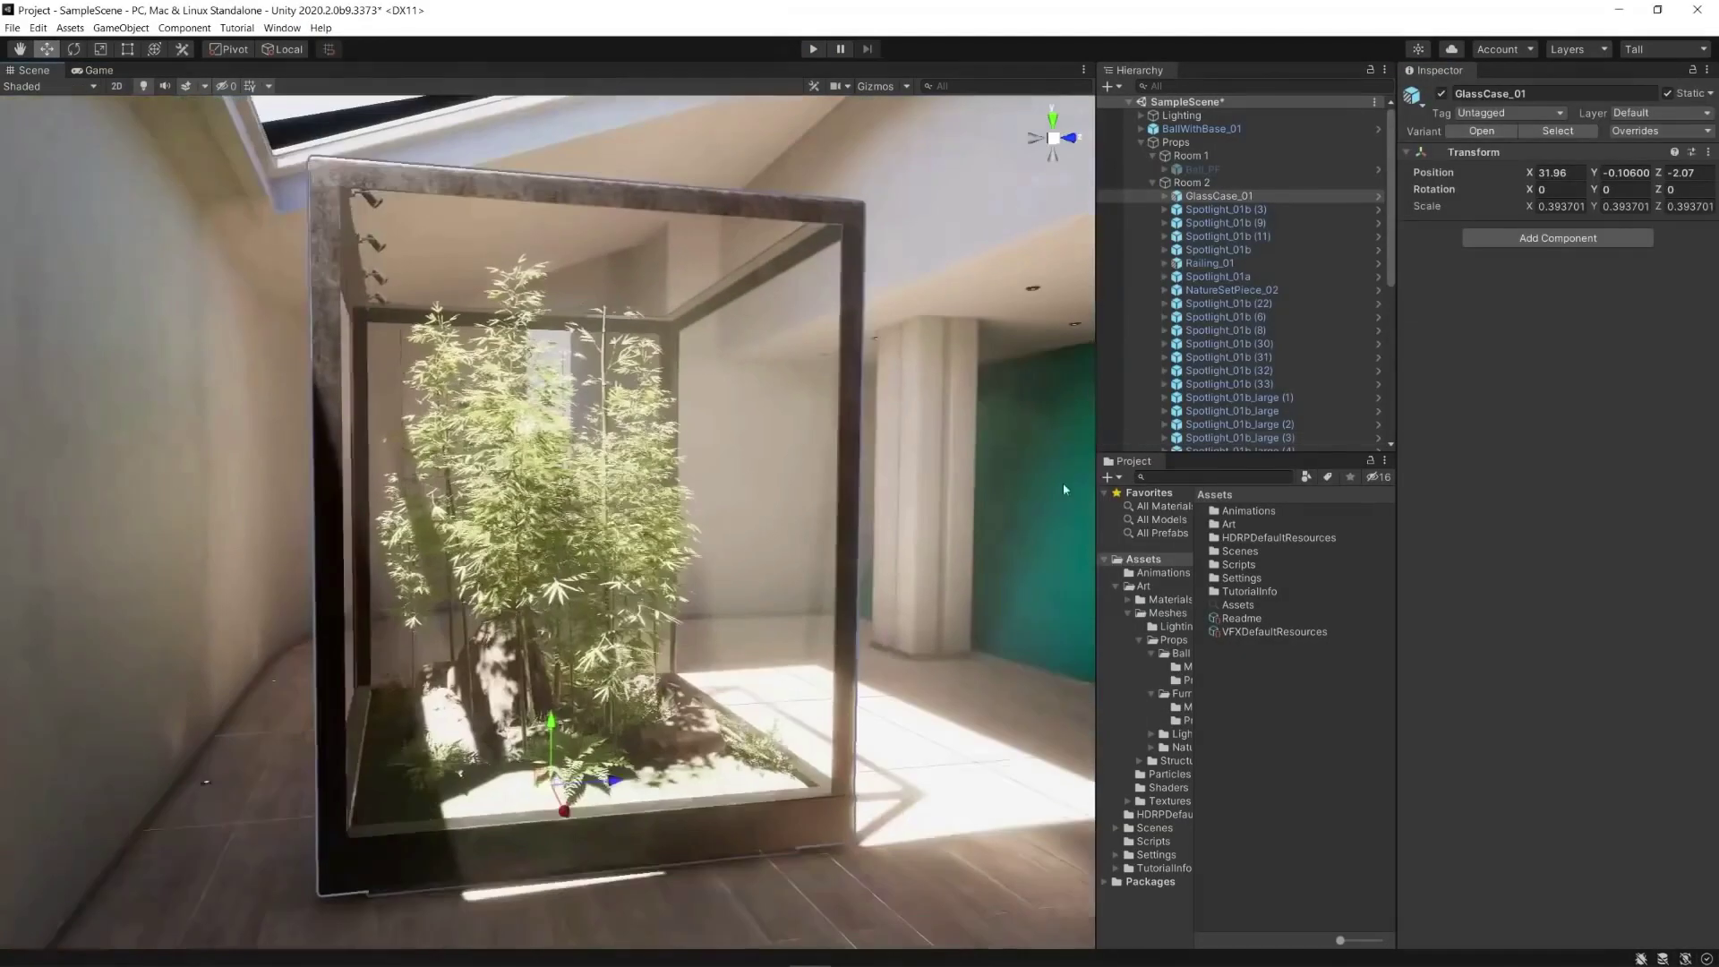
- Start a new project, move Element 0 below Element 1, and rotate the head preview forward
{"action": "left_click_drag", "start_coordinate": [1062, 481], "coordinate": [524, 715], "text": "alt"}
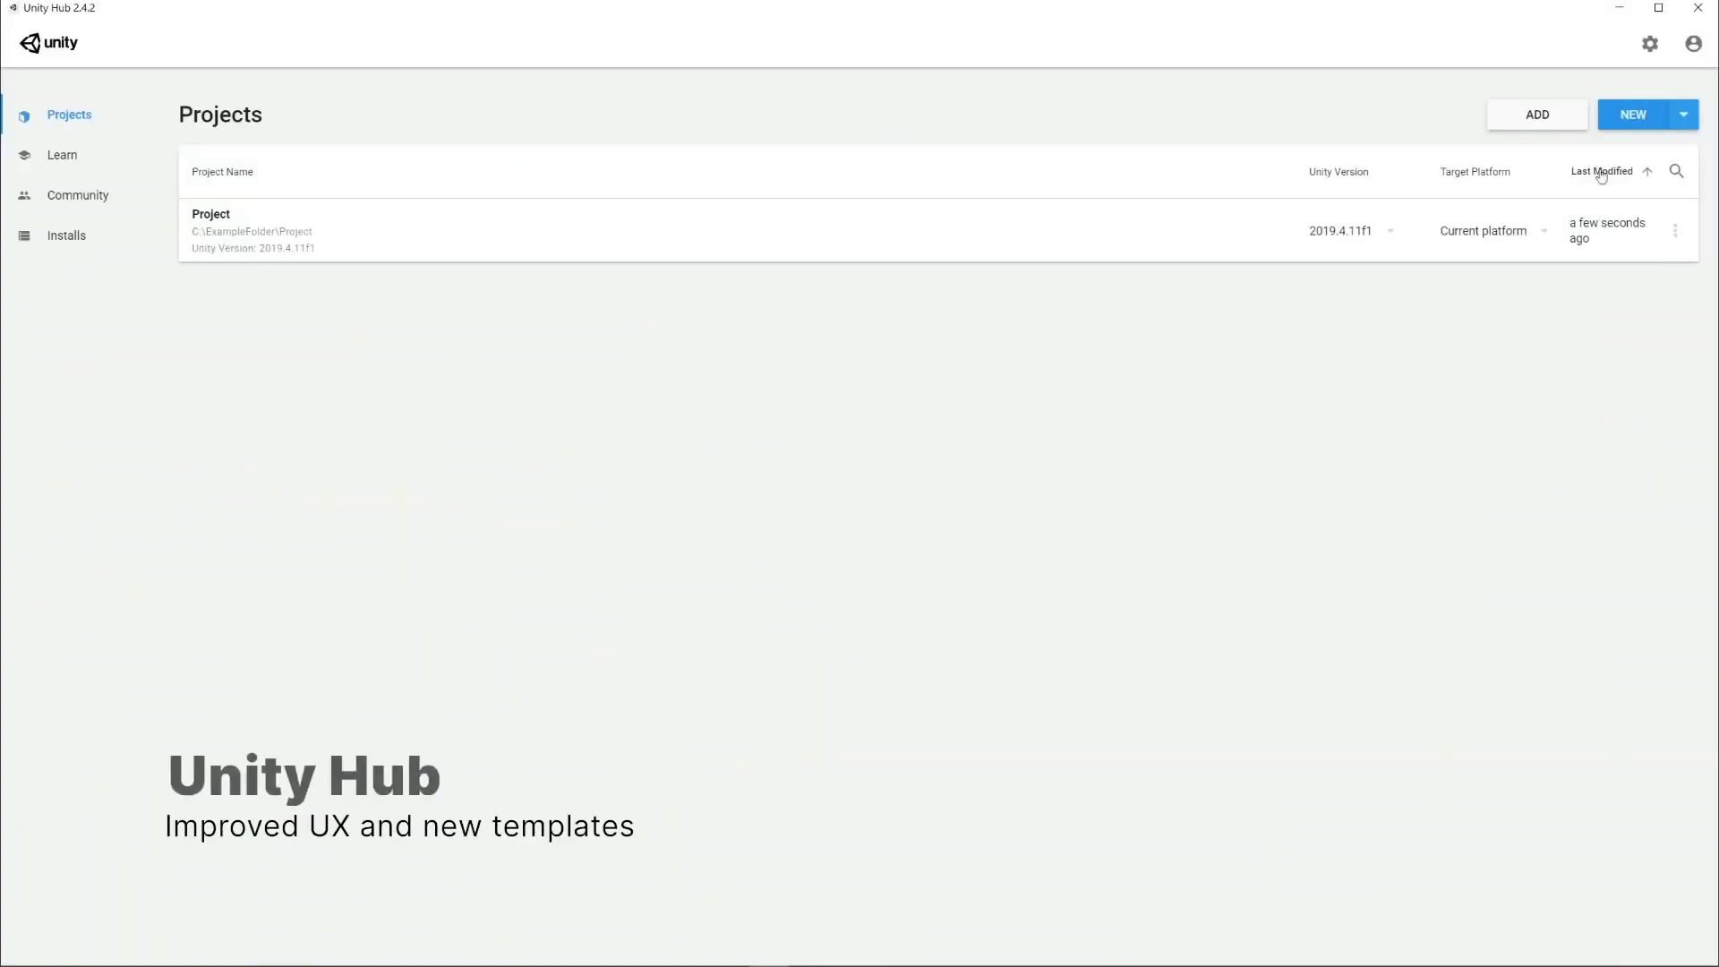
{"action": "left_click", "coordinate": [1626, 126]}
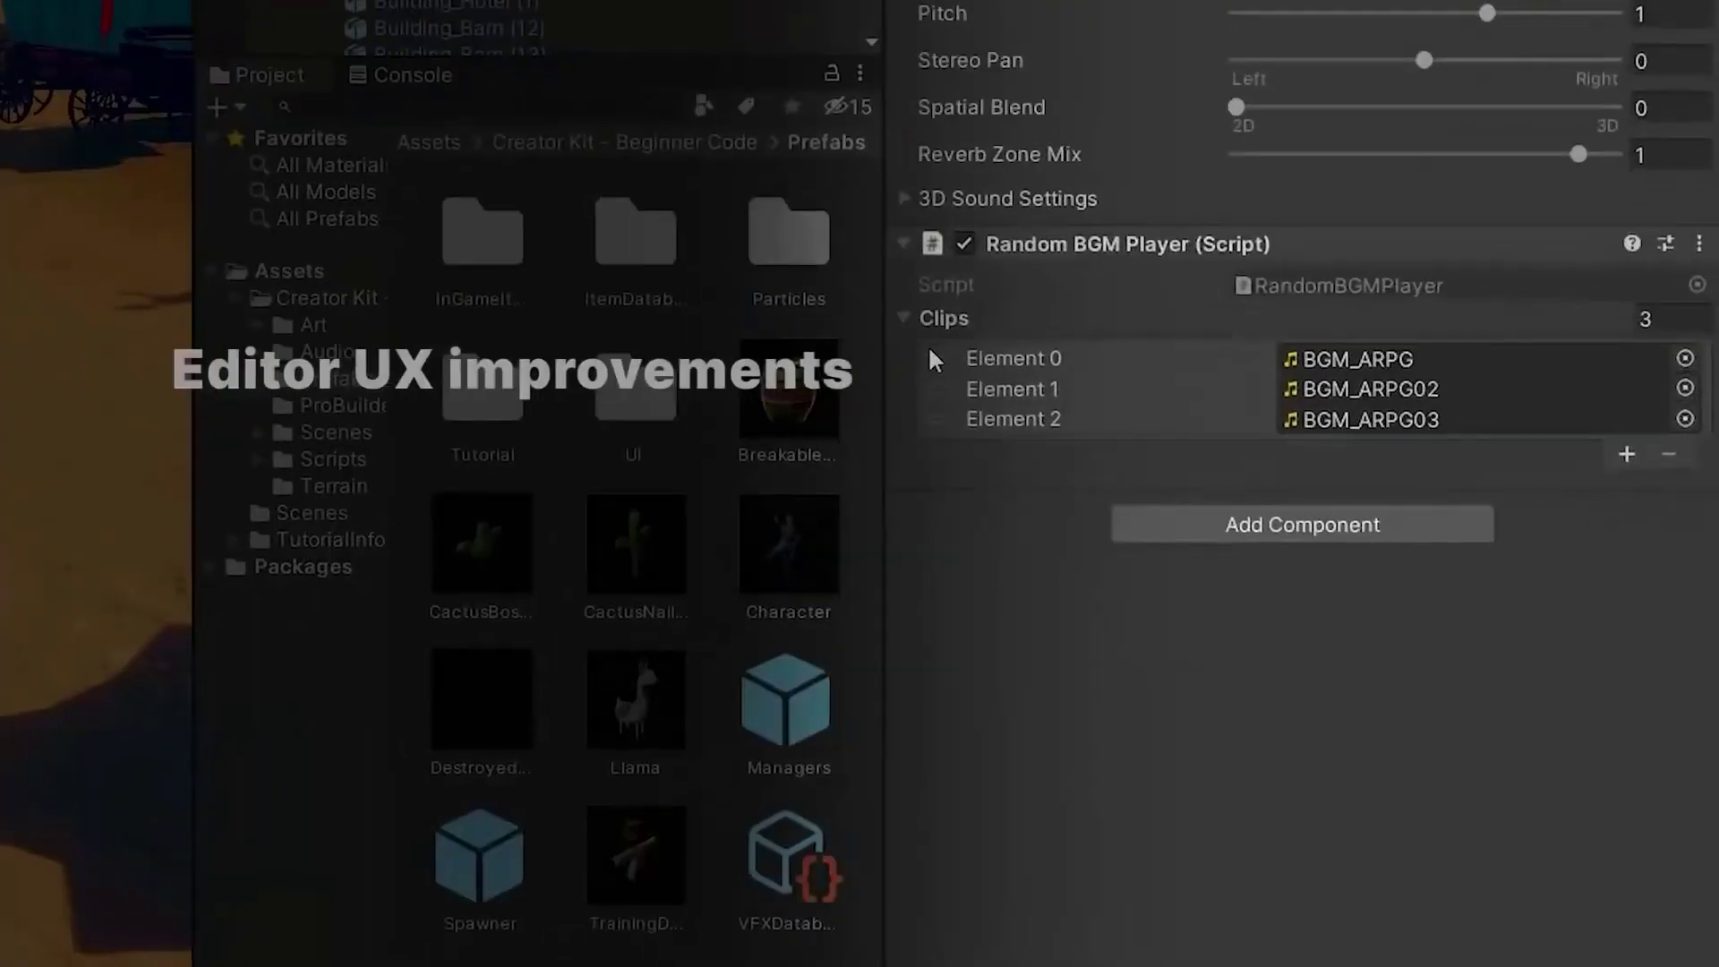
{"action": "left_click_drag", "start_coordinate": [933, 353], "coordinate": [941, 395]}
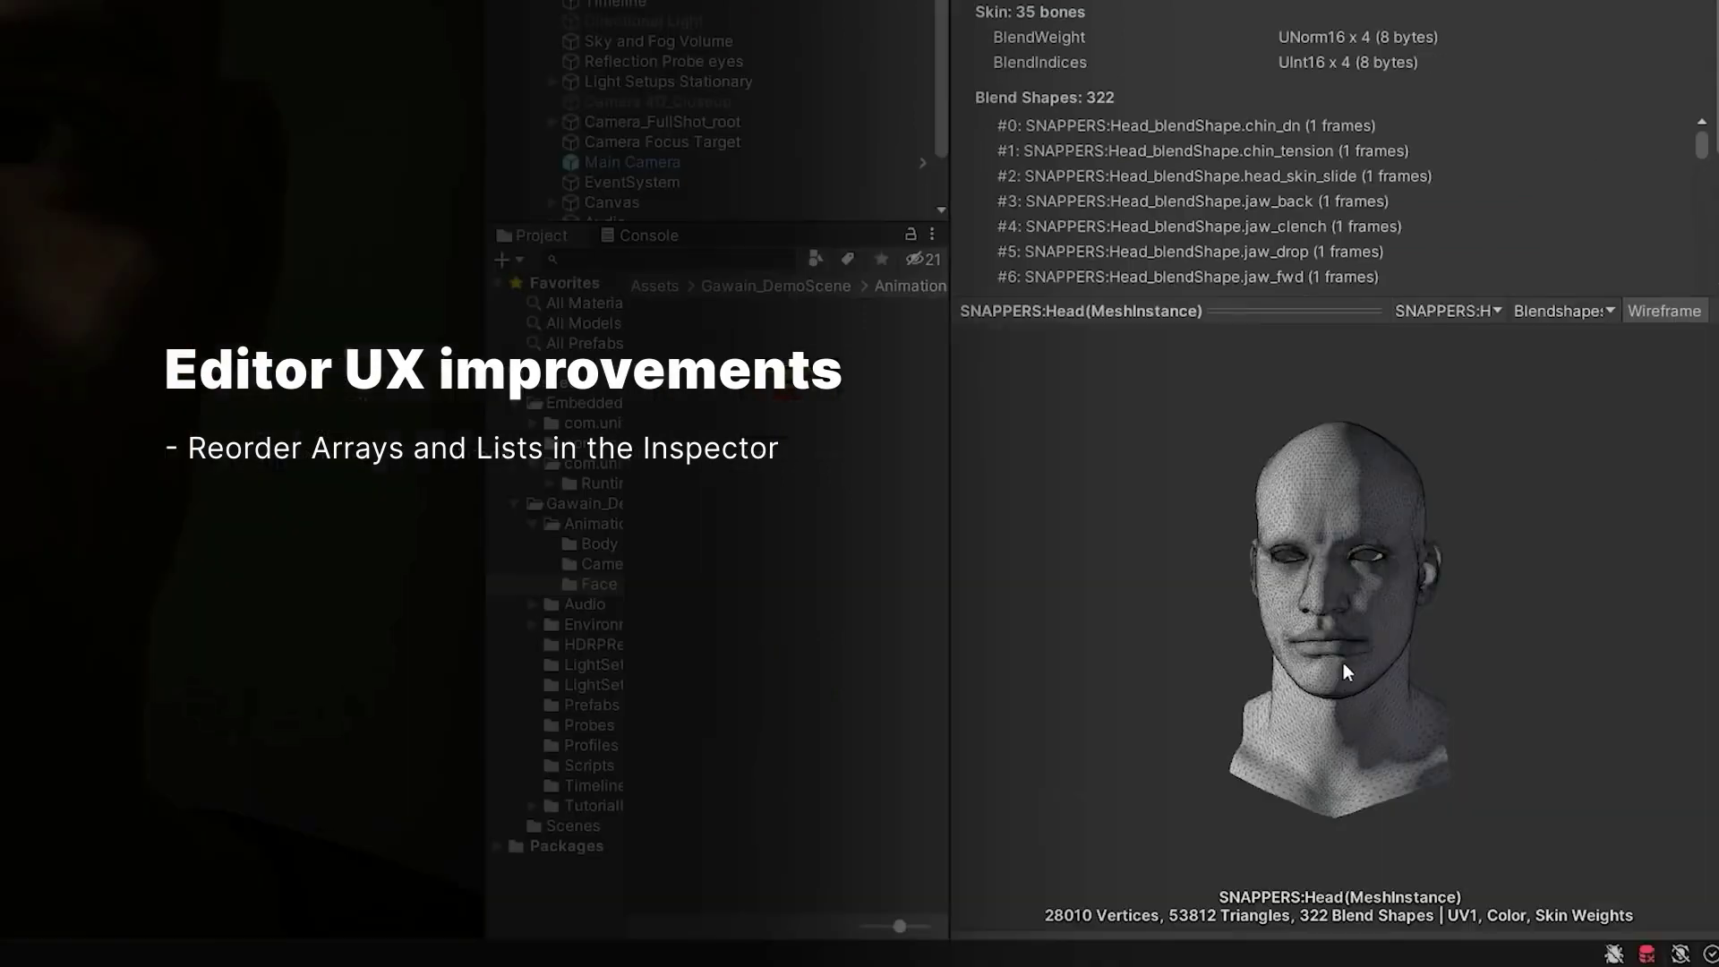
{"action": "left_click_drag", "start_coordinate": [1291, 601], "coordinate": [1368, 700]}
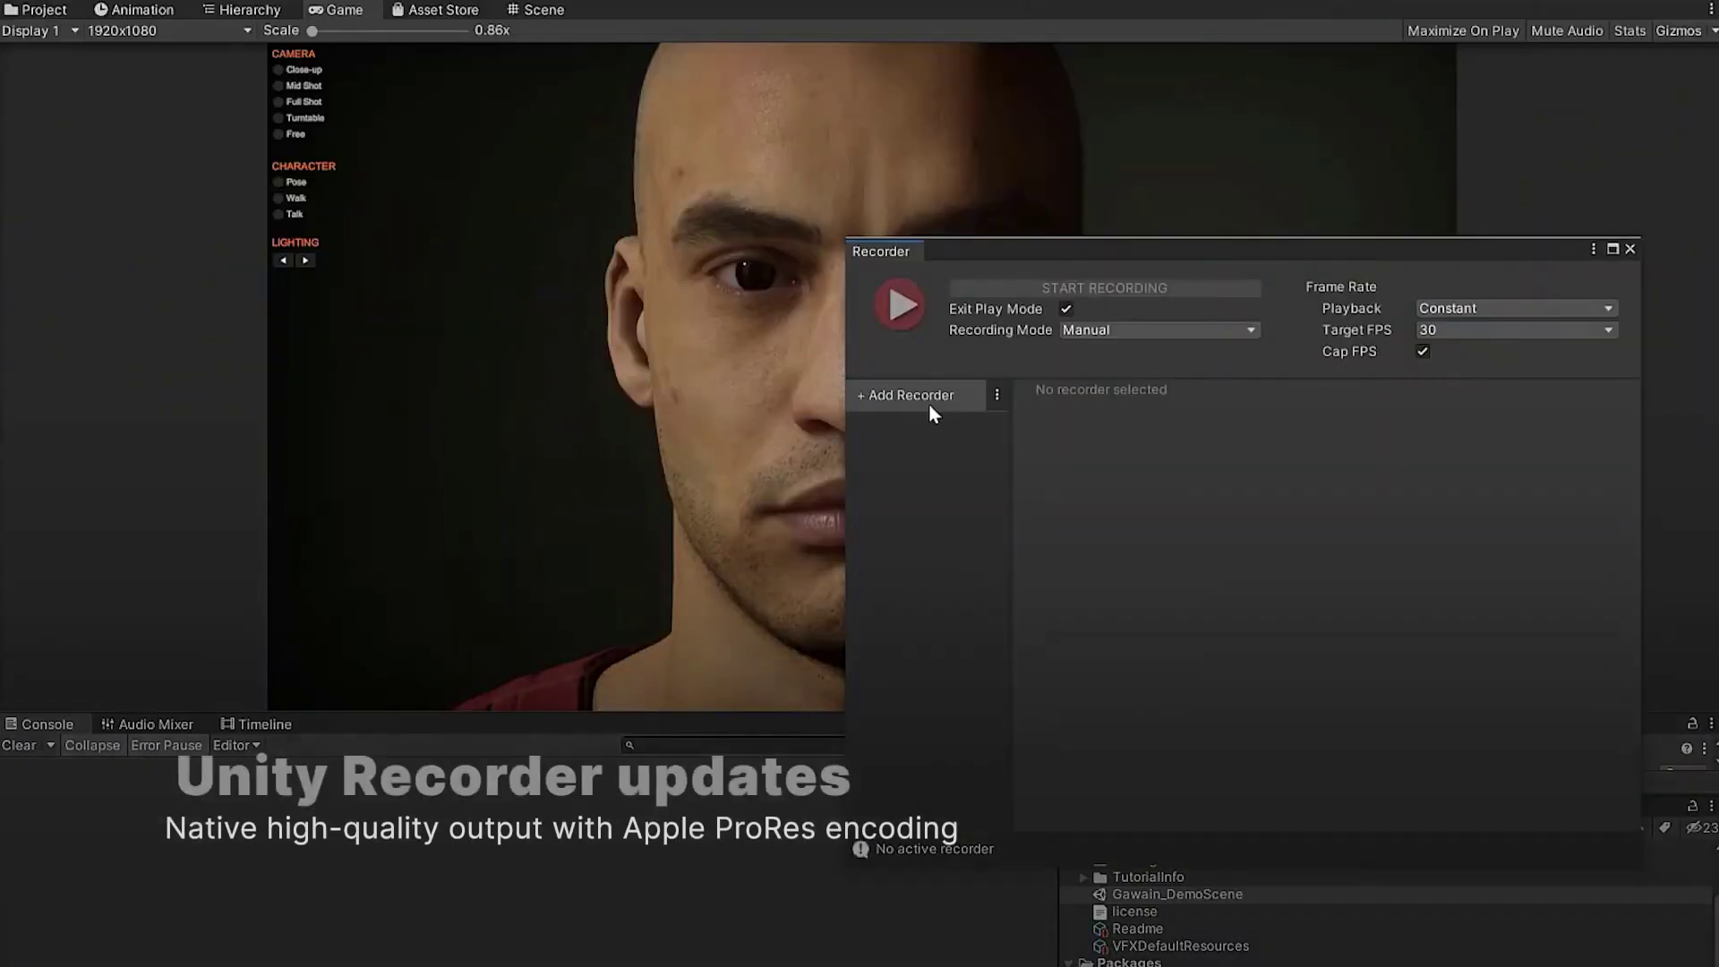
- Add a Movie recorder and raise the depth range black point to 0.10462
{"action": "left_click", "coordinate": [927, 399]}
{"action": "left_click", "coordinate": [971, 439]}
{"action": "left_click", "coordinate": [1289, 562]}
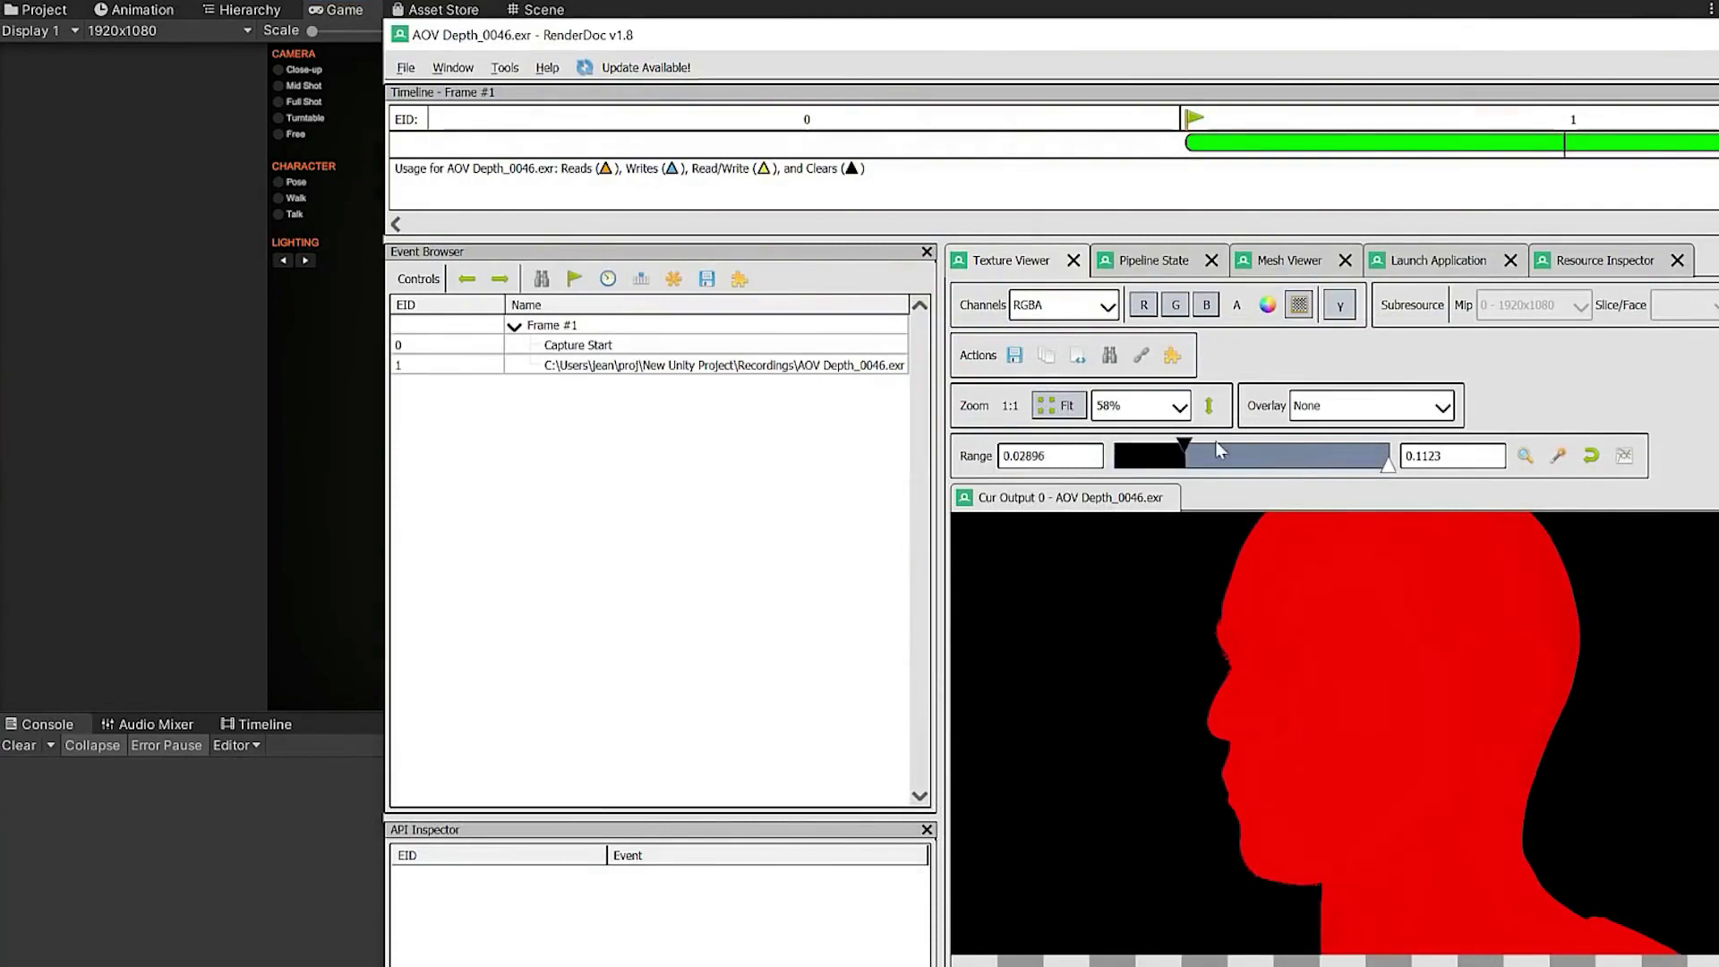
{"action": "mouse_move", "coordinate": [1220, 450]}
{"action": "left_mouse_down"}
{"action": "mouse_move", "coordinate": [1357, 459]}
{"action": "mouse_move", "coordinate": [1367, 475]}
{"action": "left_mouse_up"}
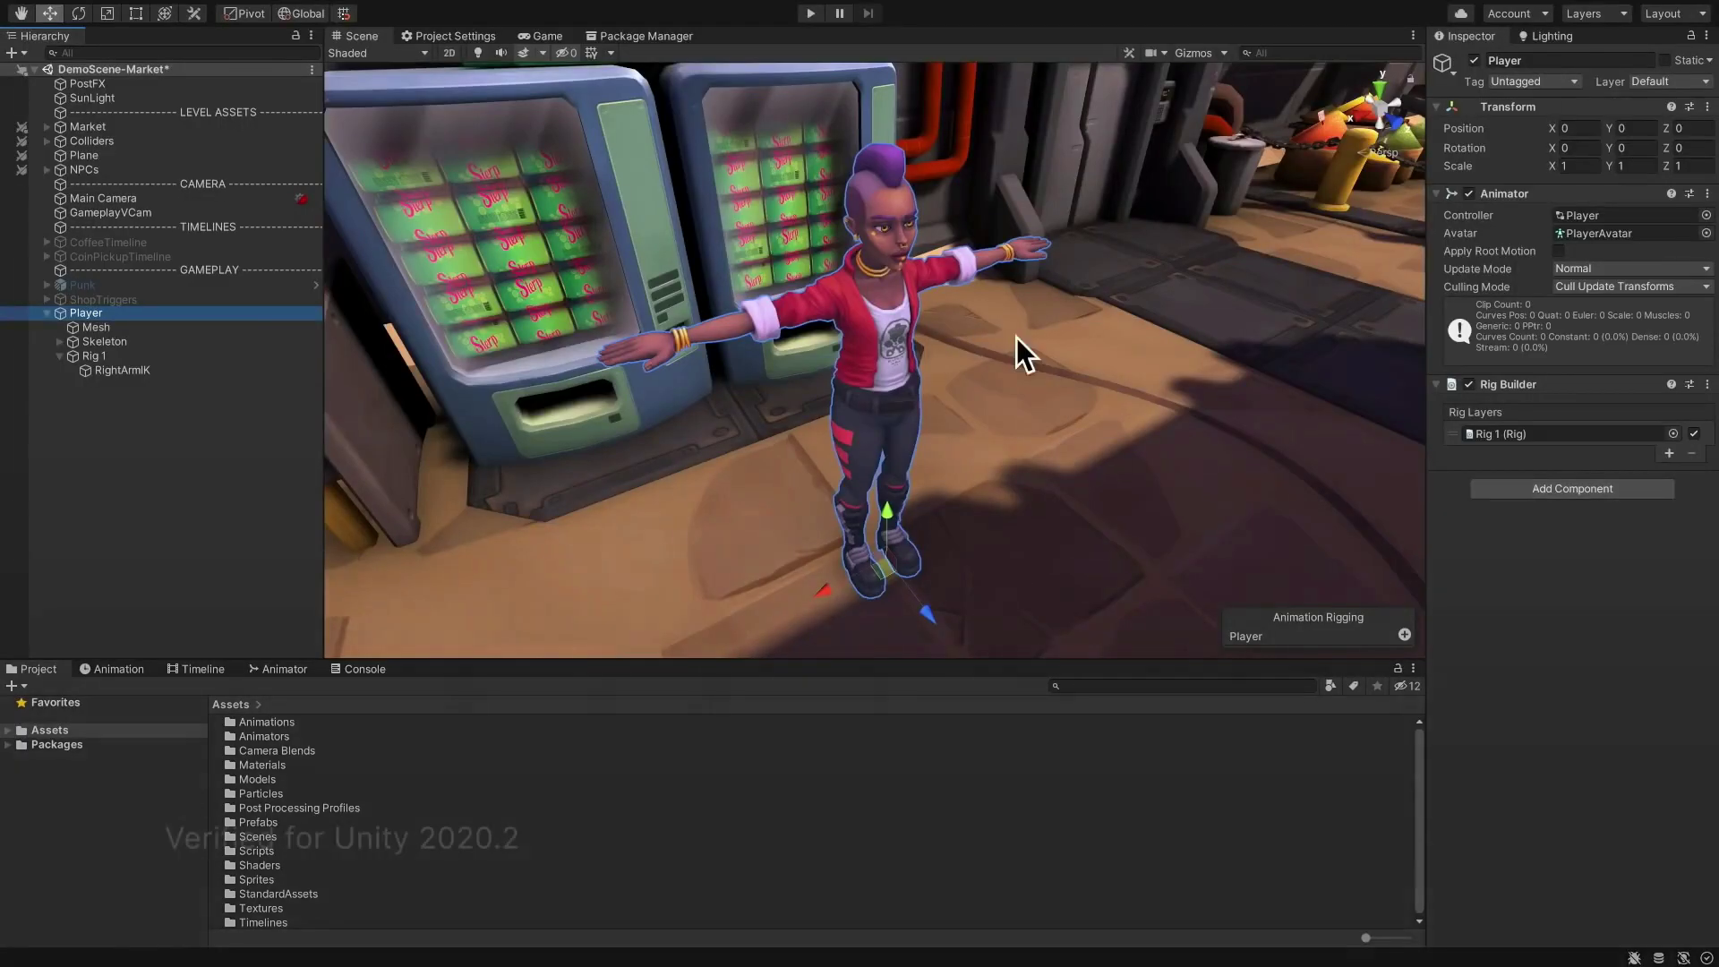
- Show bones on the skeleton and auto-fill the two-bone IK from the tip, Mid bone RightArm
{"action": "left_click", "coordinate": [482, 130]}
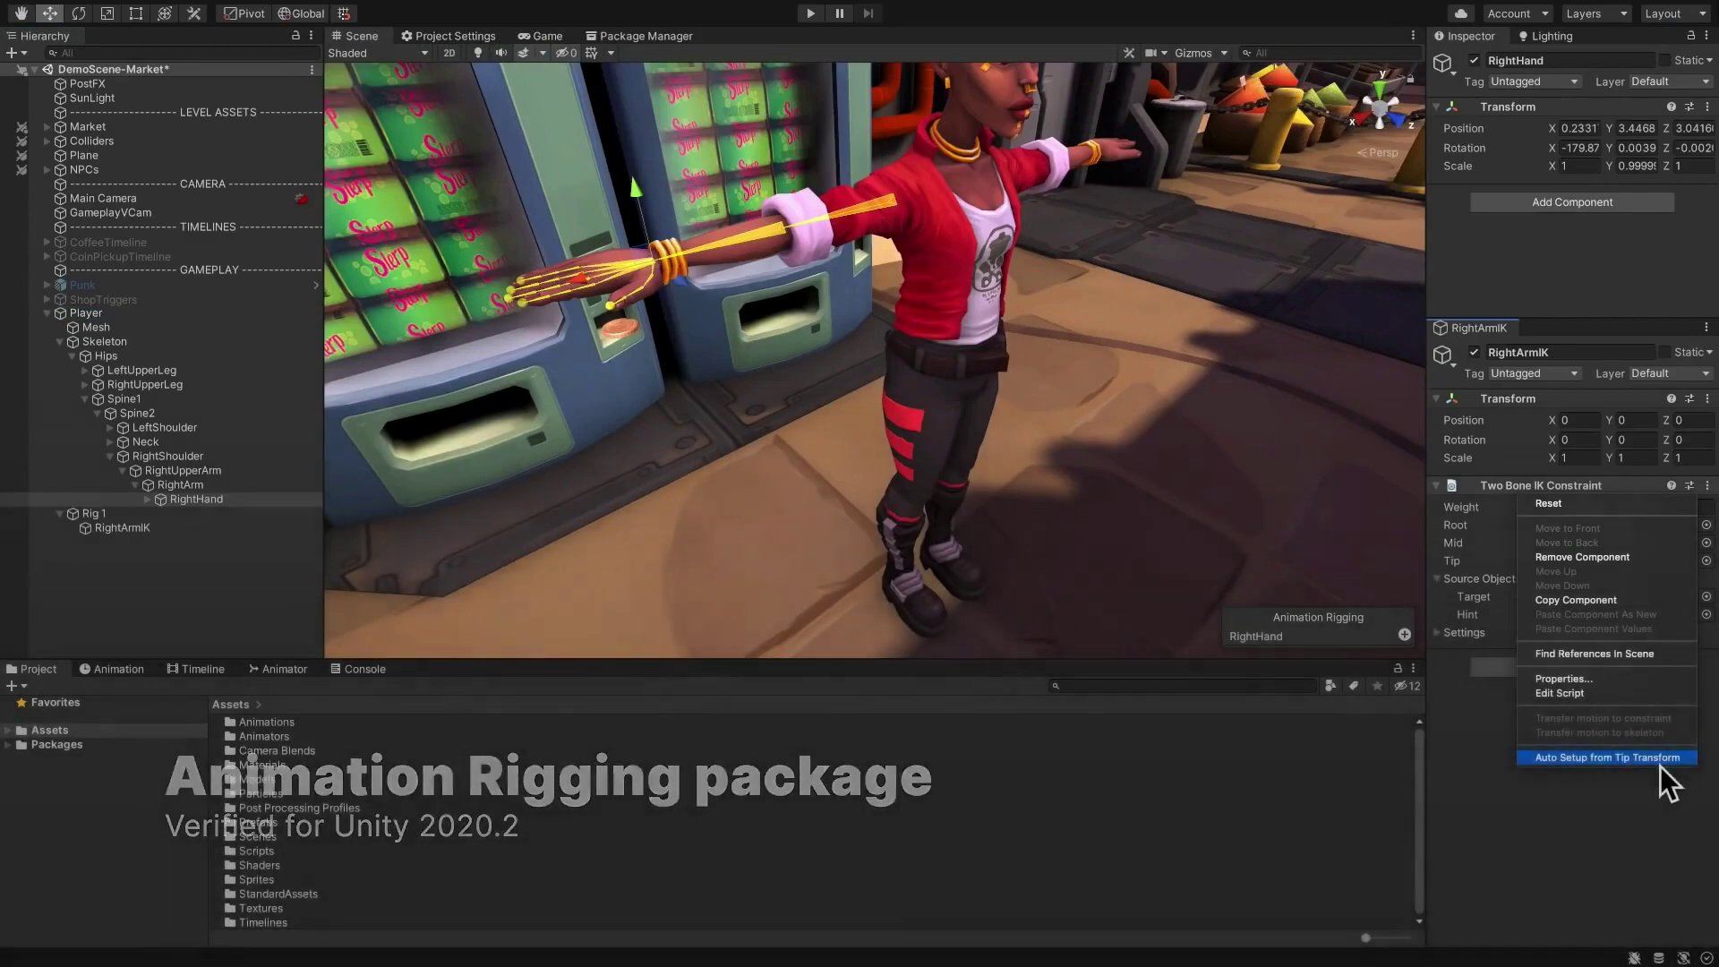
{"action": "left_click", "coordinate": [1658, 761]}
{"action": "left_click", "coordinate": [1639, 561]}
{"action": "left_click", "coordinate": [1631, 541]}
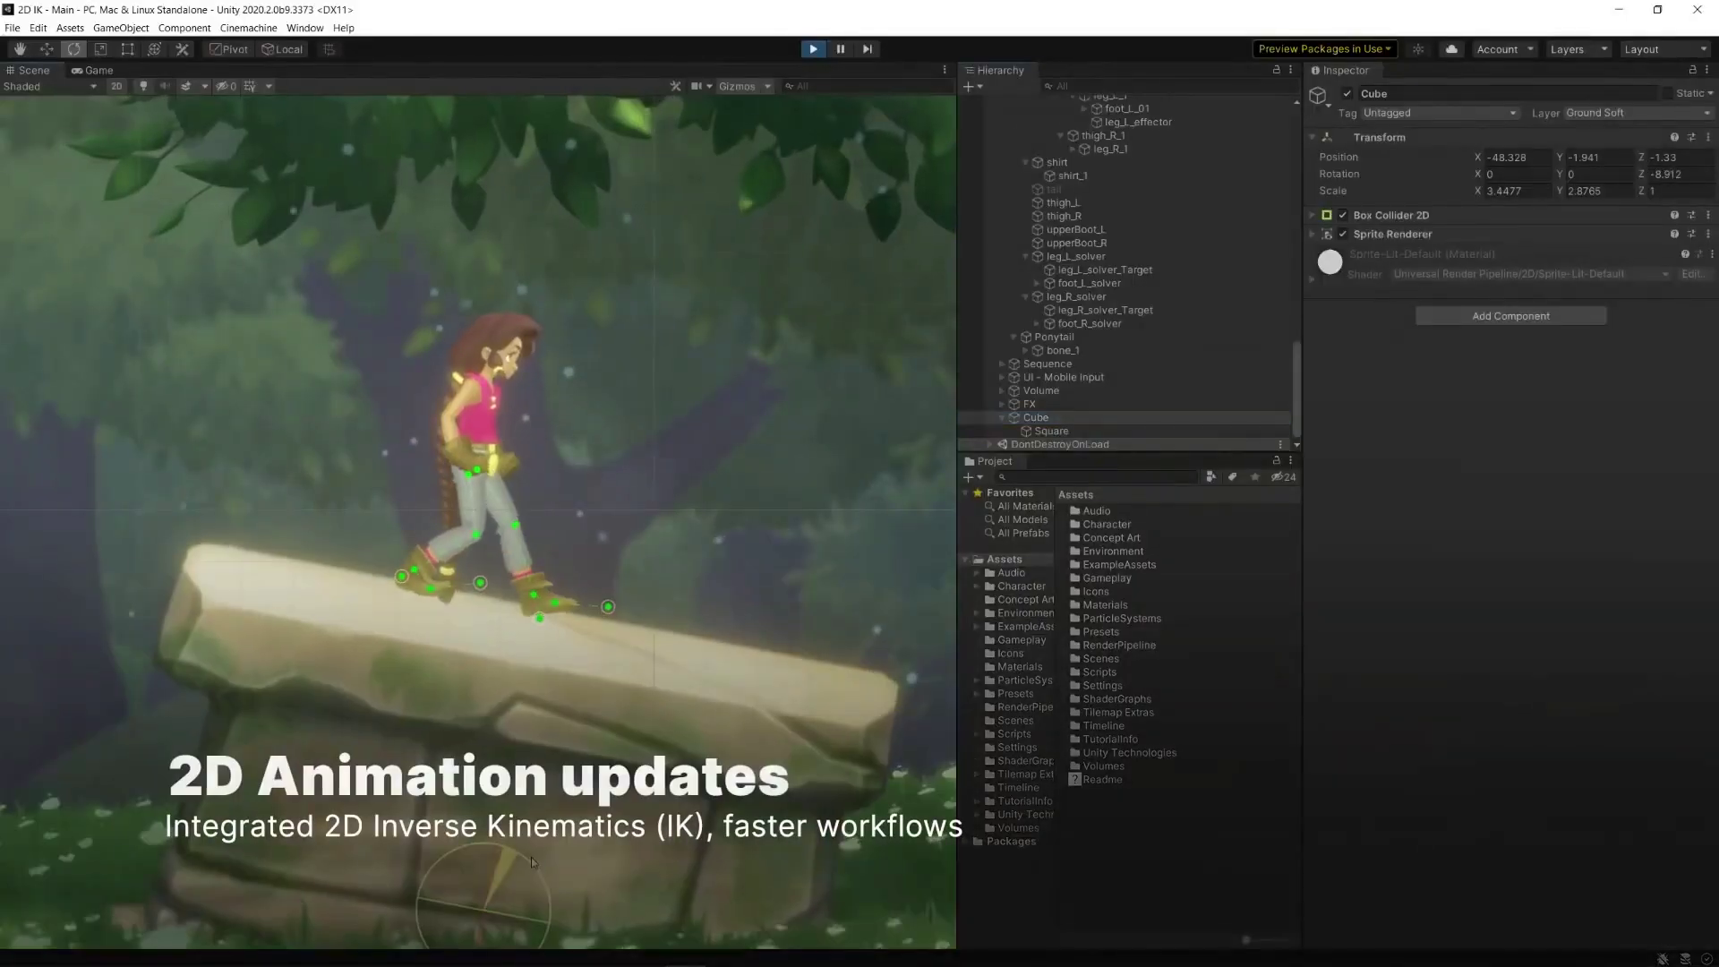
- Tilt the cube platform, then create a Dynamic Sprite from the Hierarchy's 2D Object menu
{"action": "left_click_drag", "start_coordinate": [531, 862], "coordinate": [505, 813]}
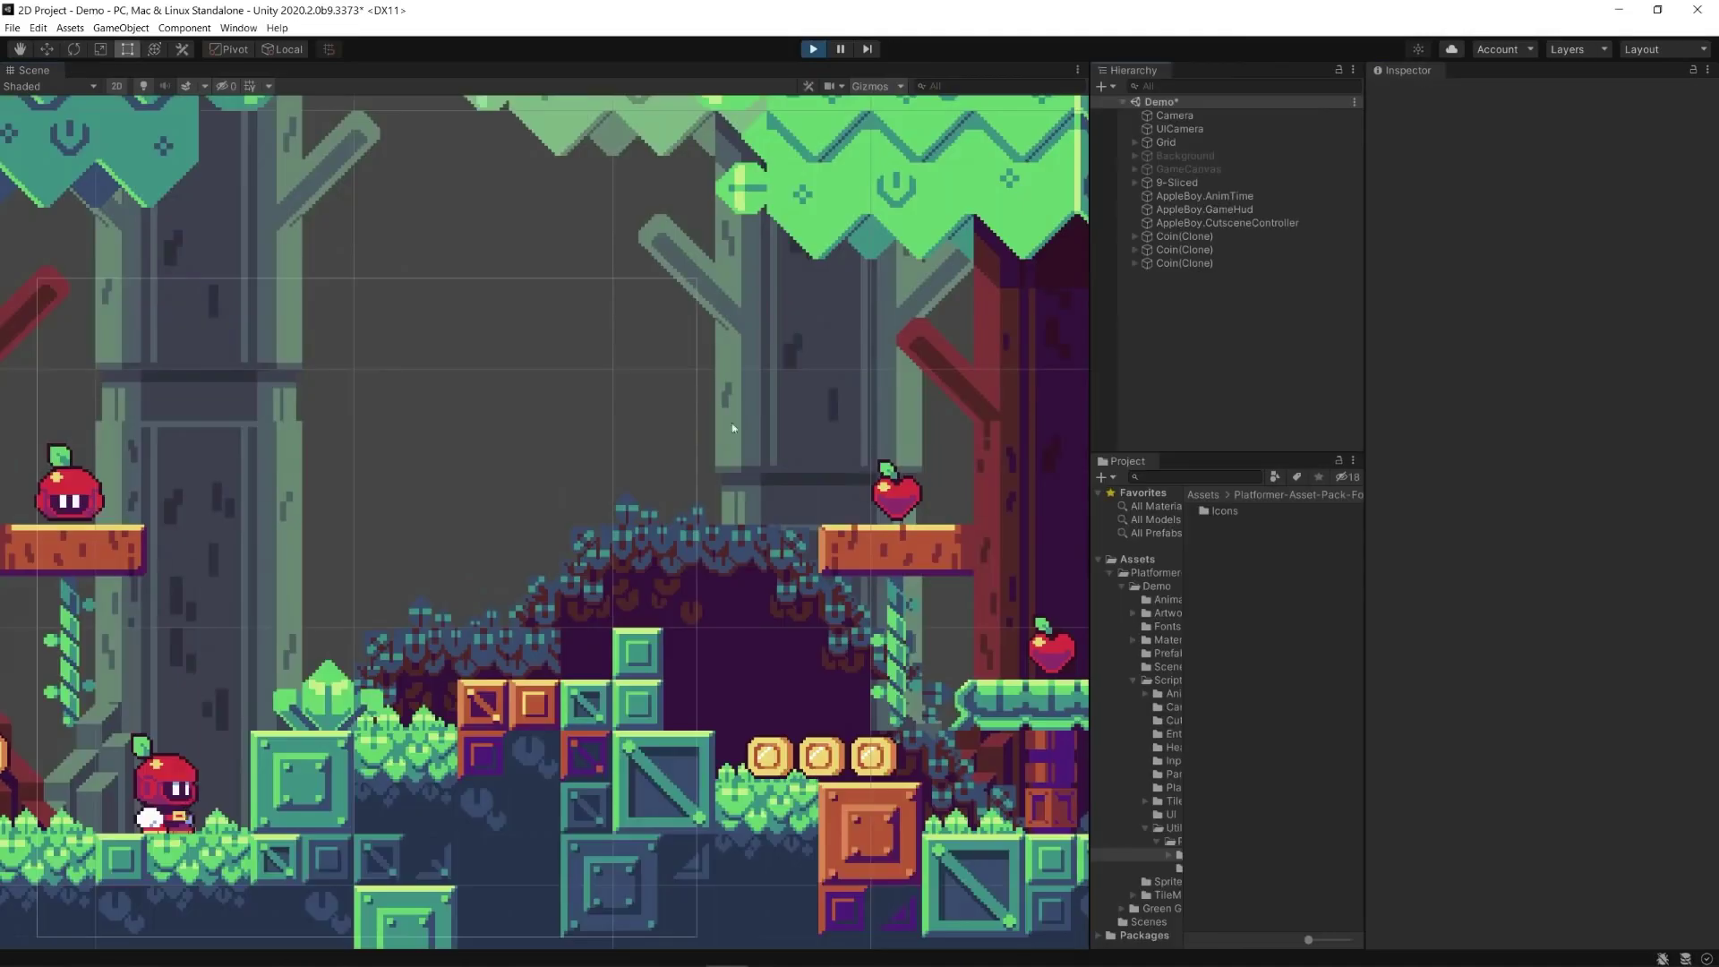
{"action": "right_click", "coordinate": [1218, 310]}
{"action": "mouse_move", "coordinate": [1312, 499]}
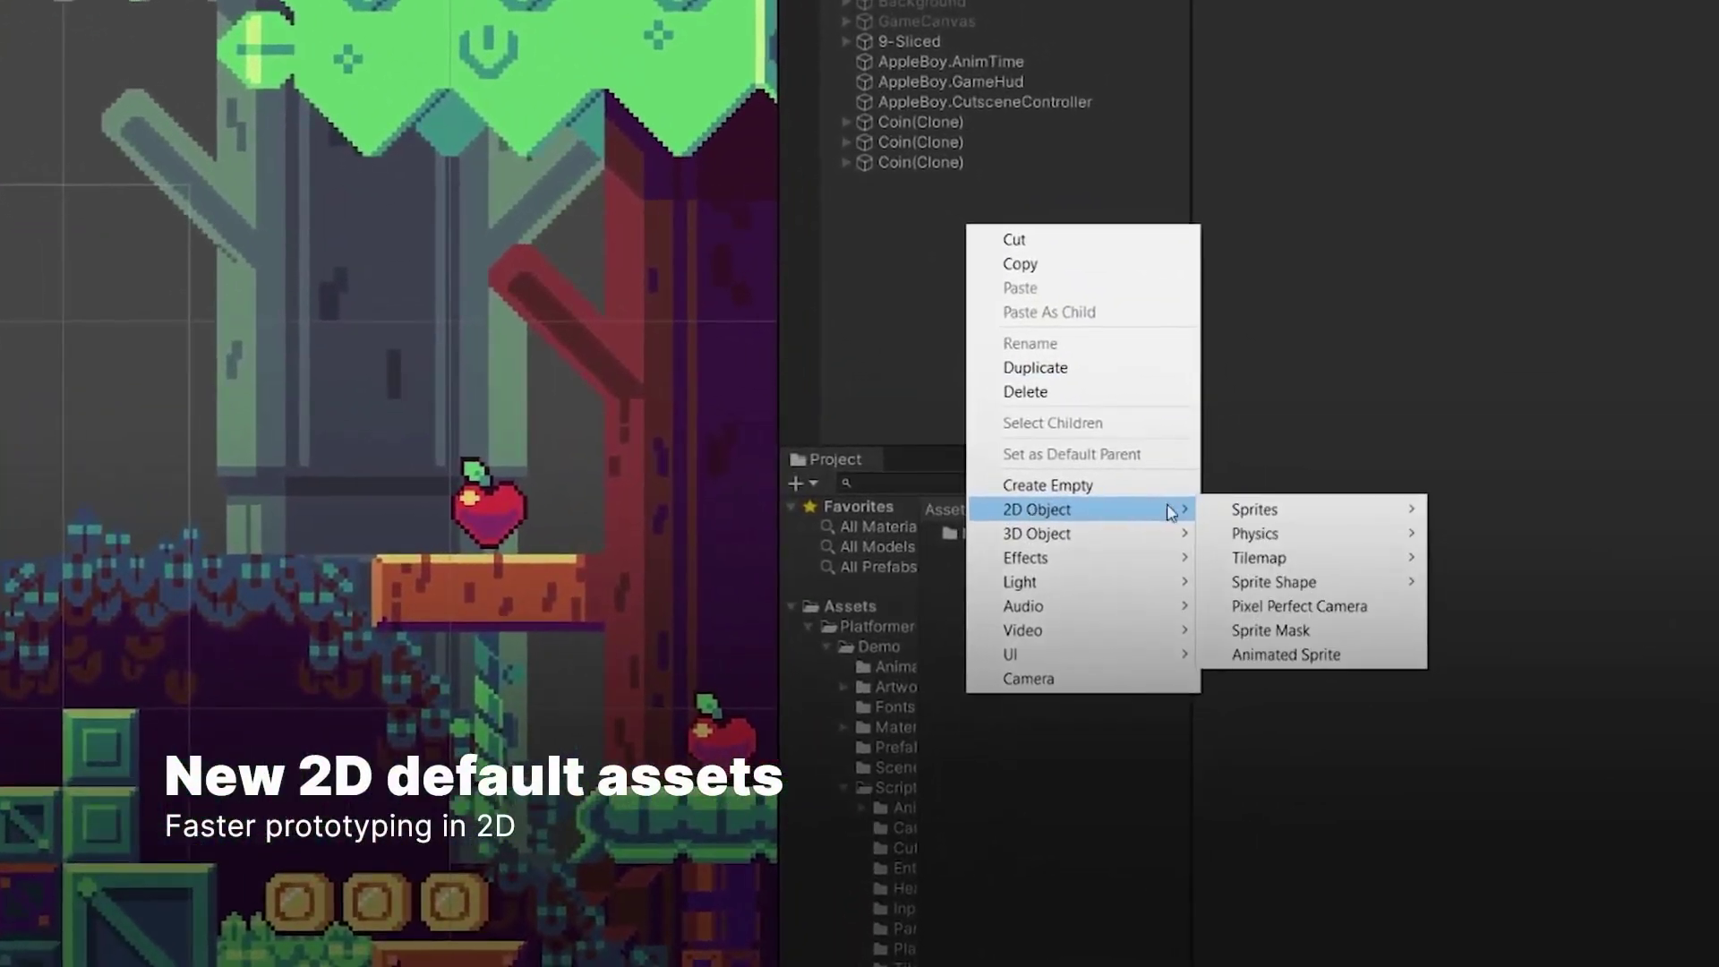
{"action": "left_click", "coordinate": [1509, 558]}
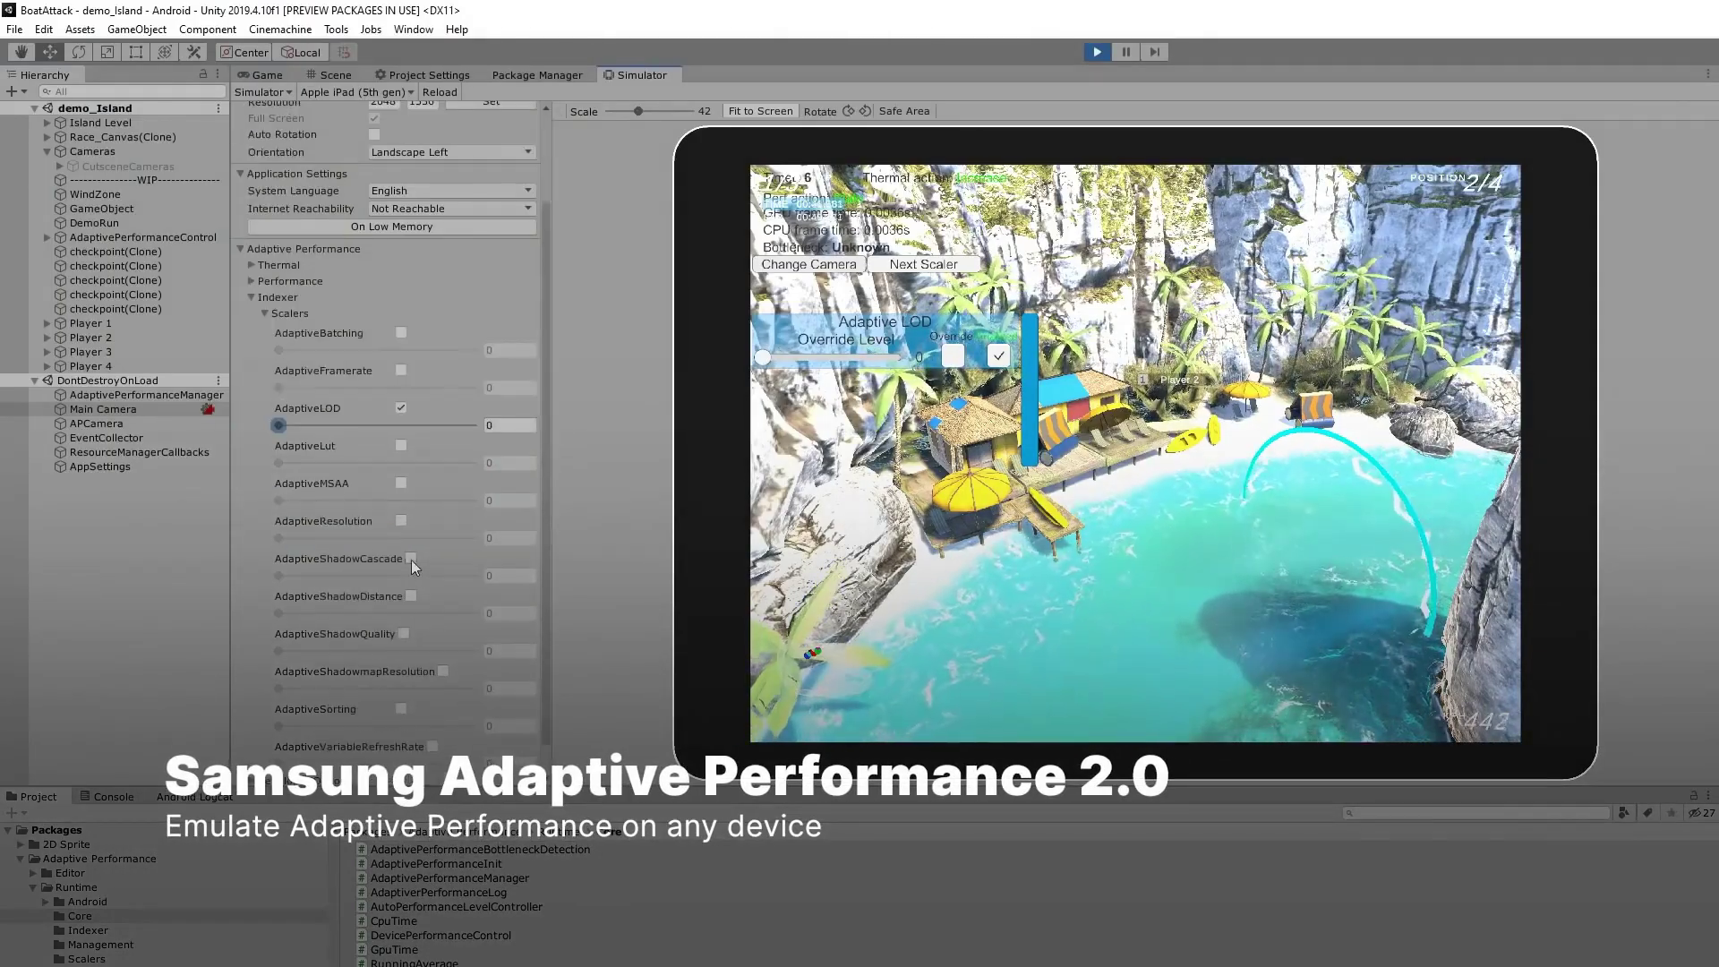
- Enable the AdaptiveShadowCascade, AdaptiveShadowDistance and AdaptiveShadowQuality scalers
{"action": "left_click", "coordinate": [411, 558]}
{"action": "left_click", "coordinate": [411, 596]}
{"action": "left_click", "coordinate": [404, 634]}
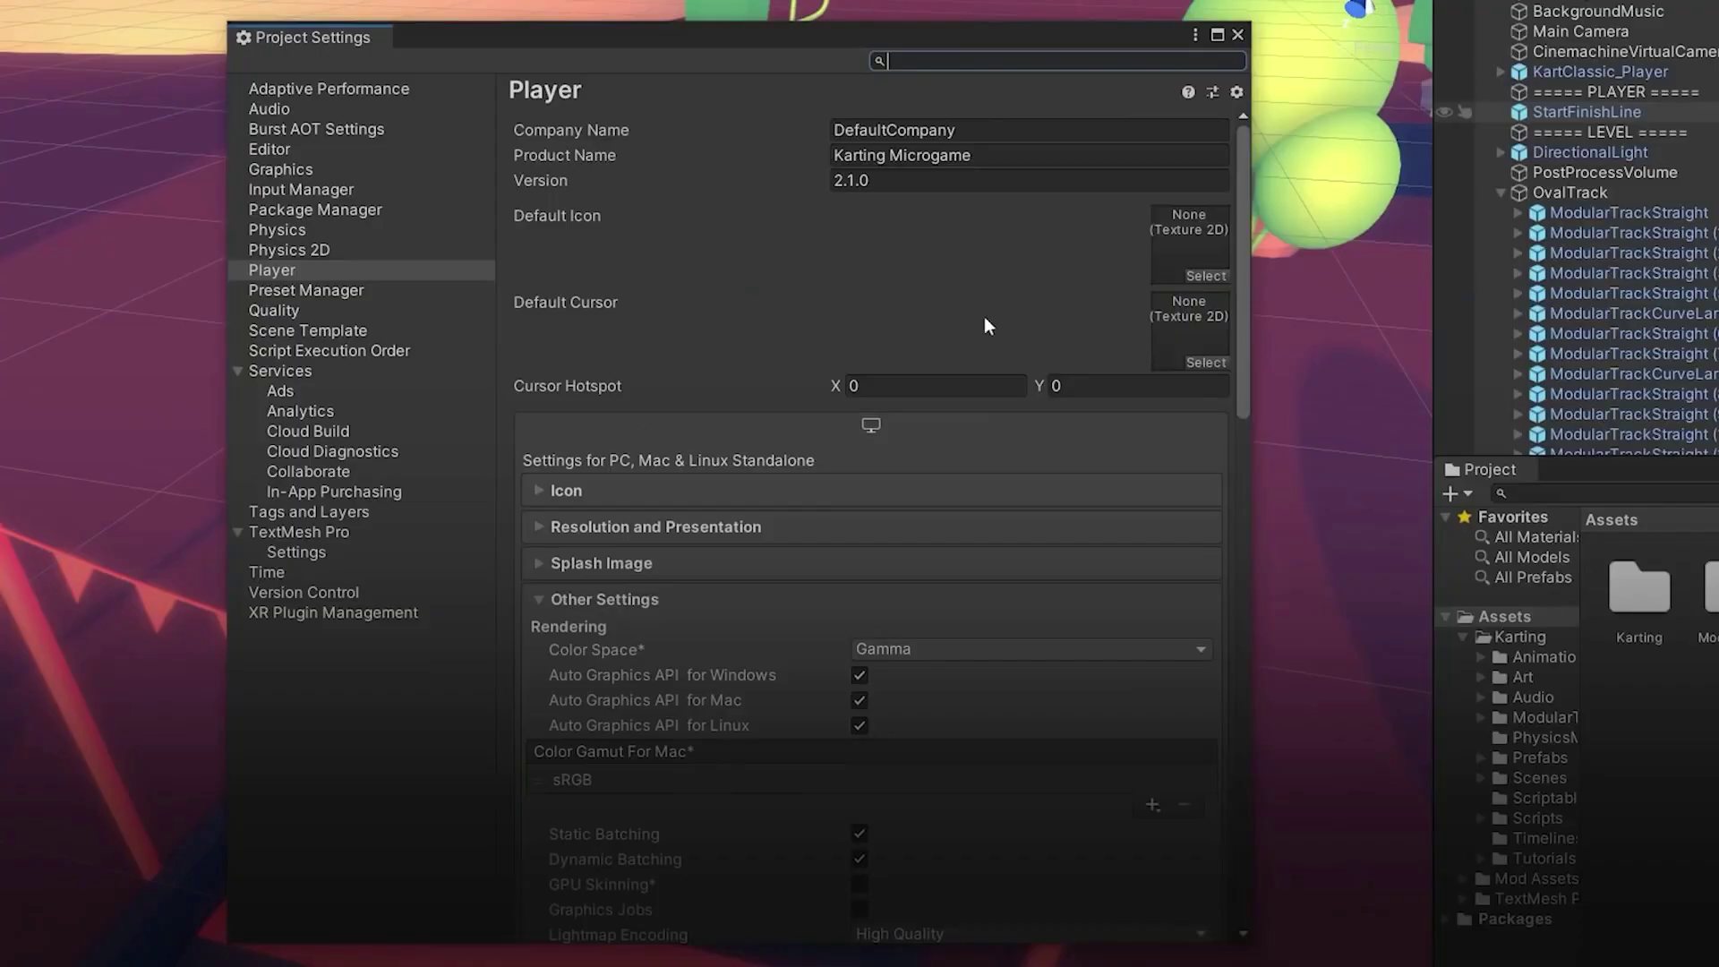
- Open the broken project in Safe Mode
{"action": "scroll", "coordinate": [985, 316], "scroll_direction": "down", "scroll_amount": 15}
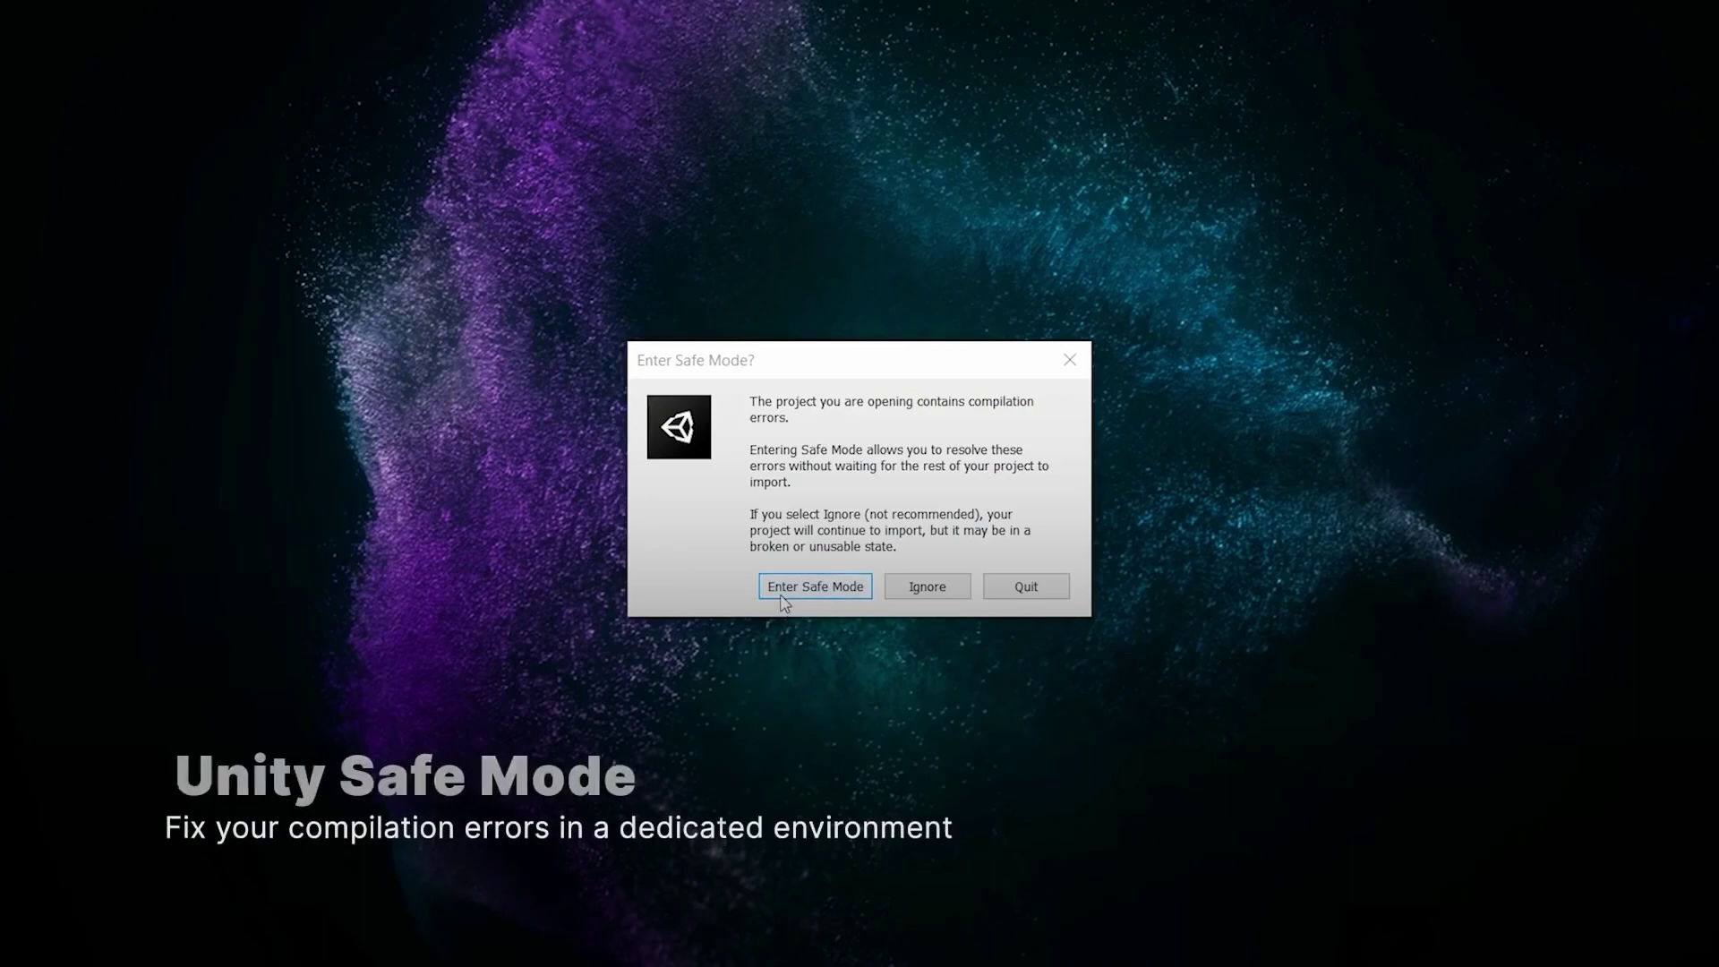
{"action": "left_click", "coordinate": [781, 593]}
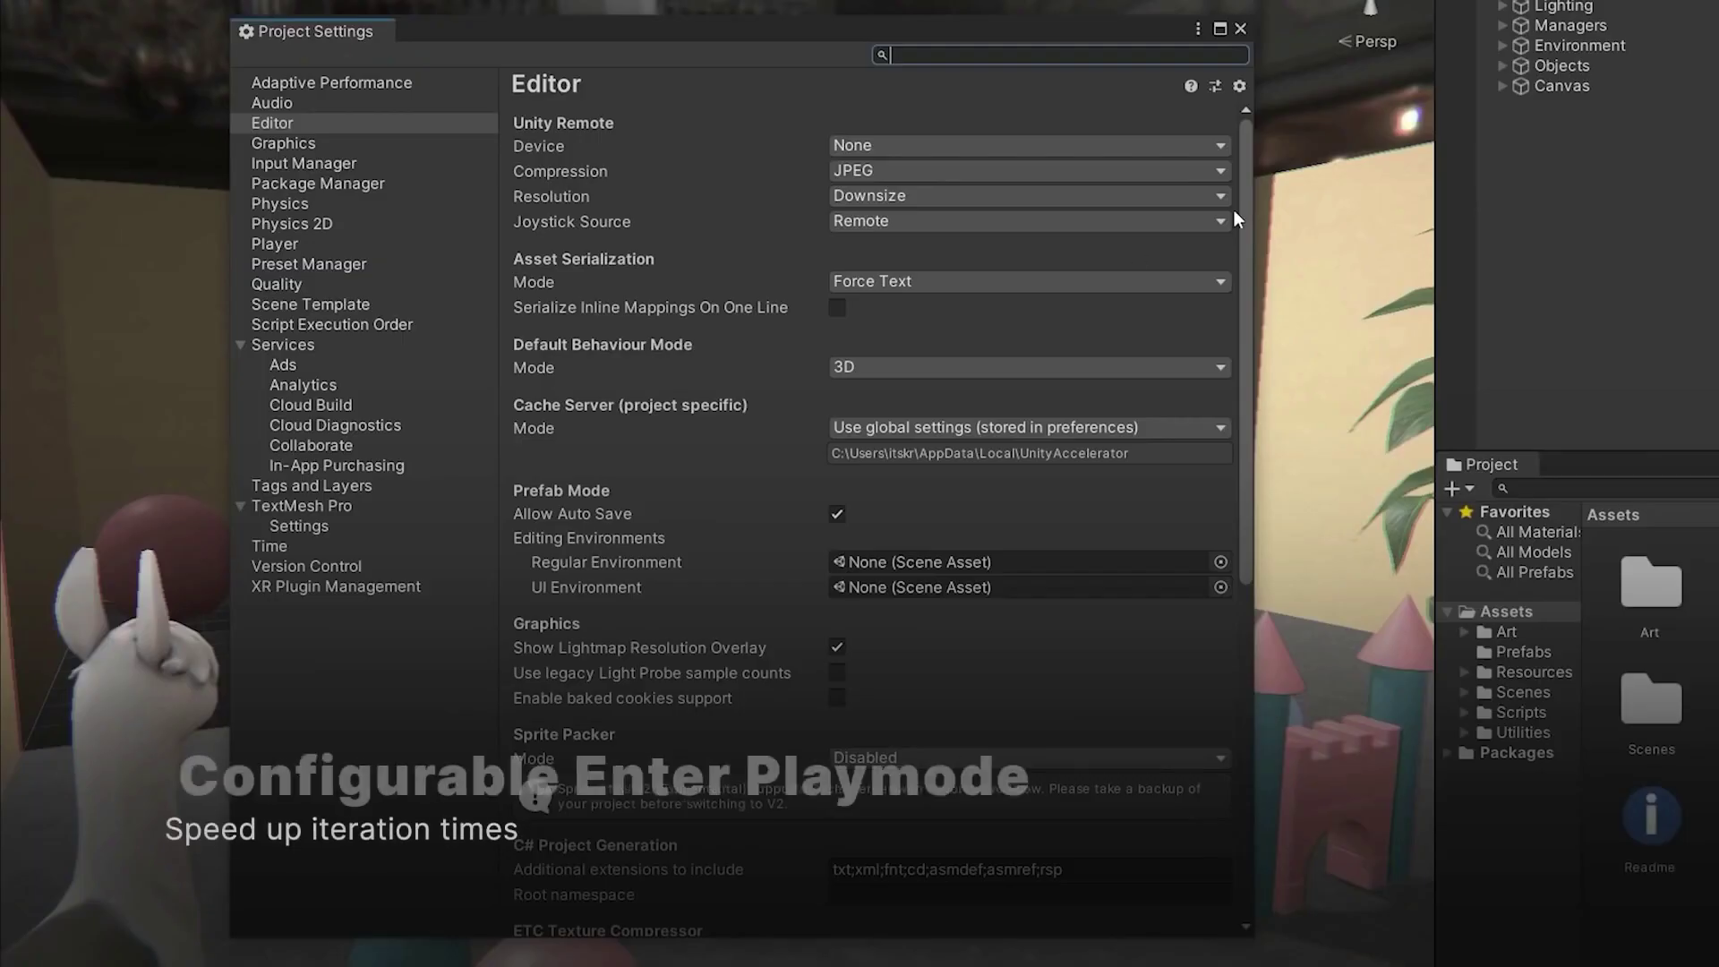
{"action": "left_click_drag", "start_coordinate": [1234, 209], "coordinate": [1245, 546]}
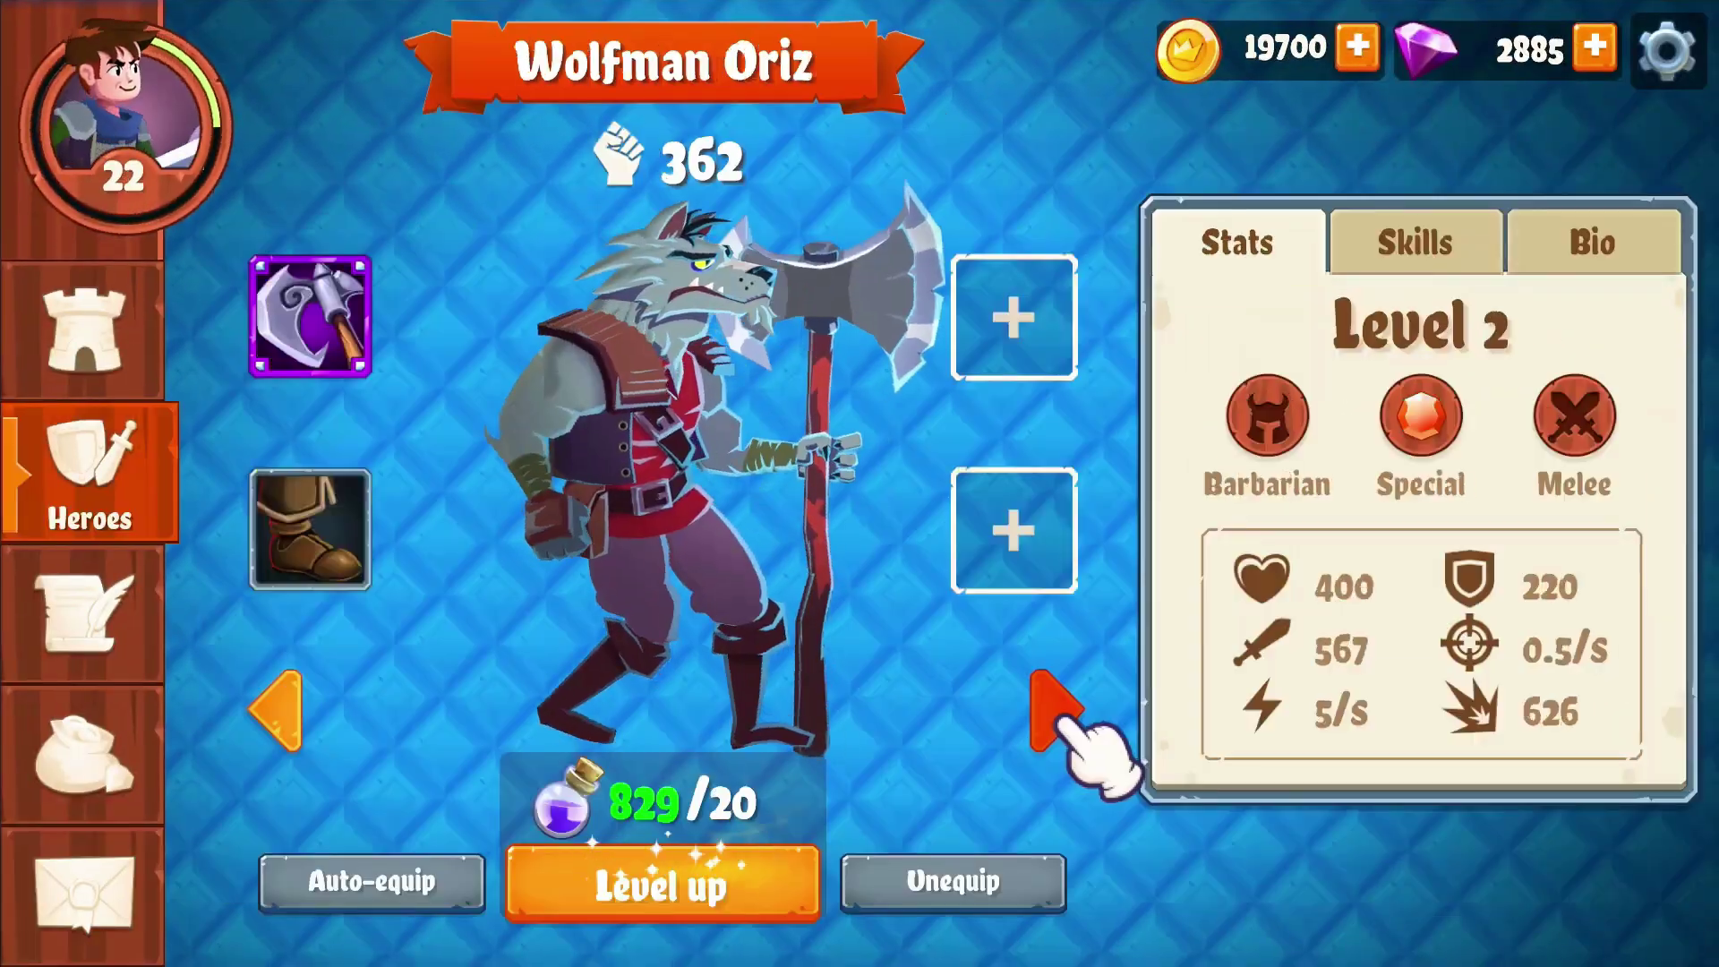
- Switch to the Witch Giorgia hero and view, then close, her gear inventory
{"action": "left_click", "coordinate": [1061, 694]}
{"action": "left_click", "coordinate": [1021, 537]}
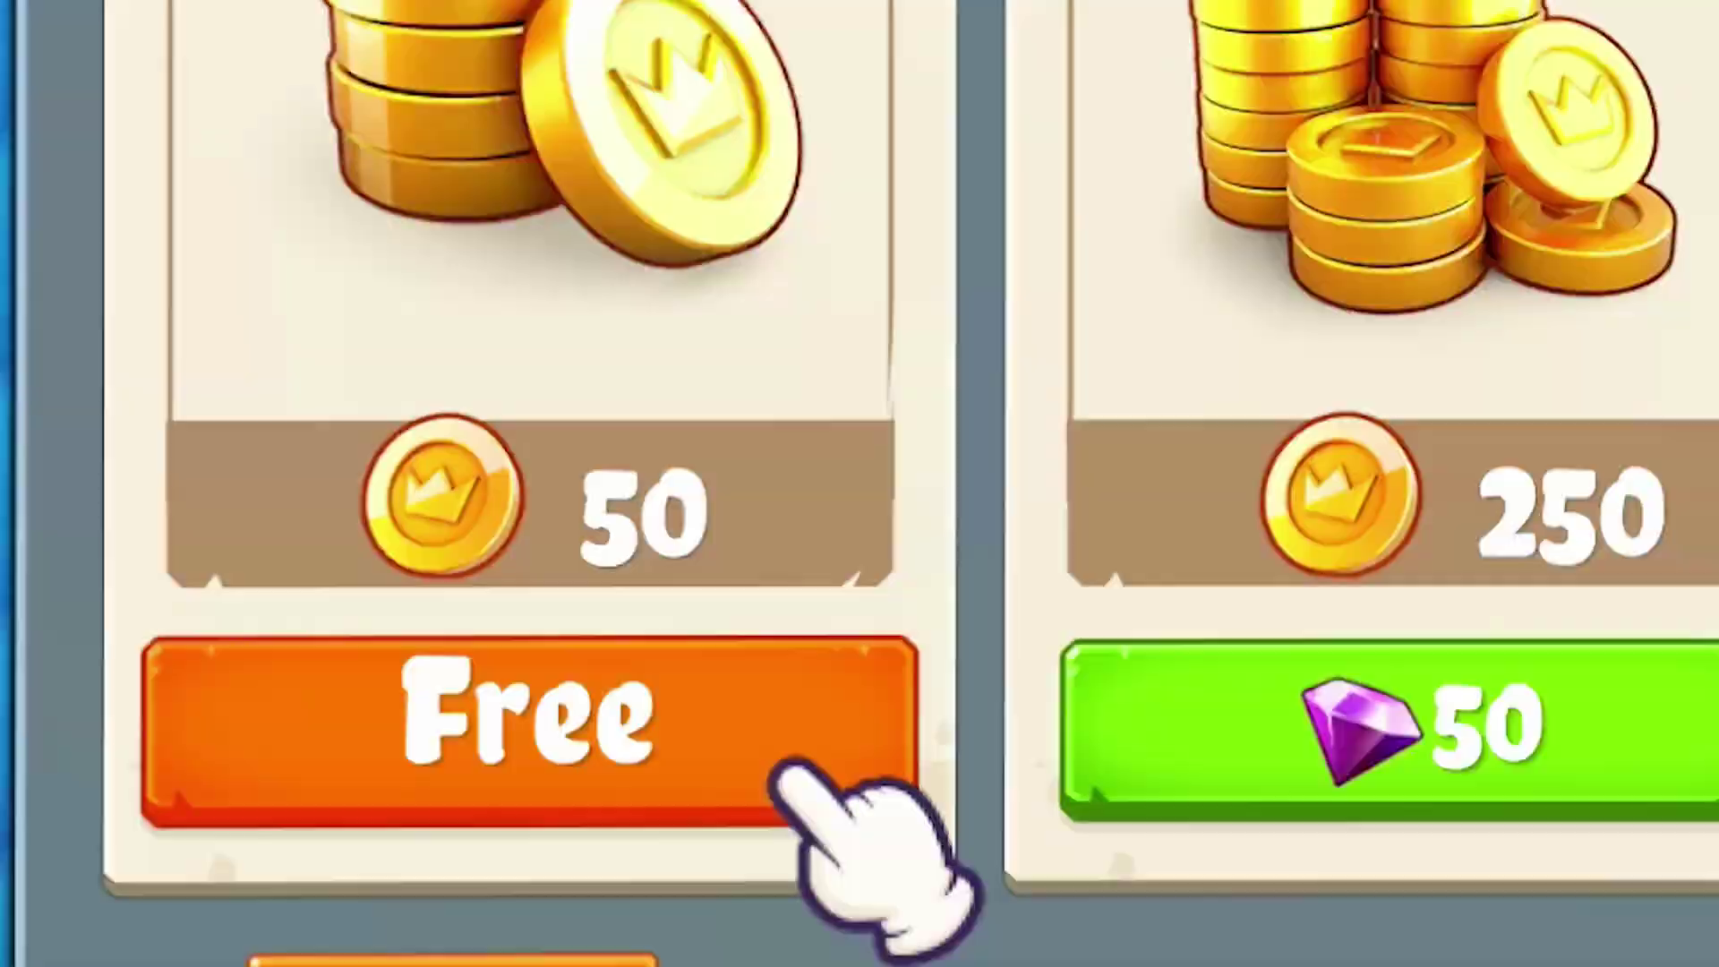
{"action": "left_click", "coordinate": [798, 755]}
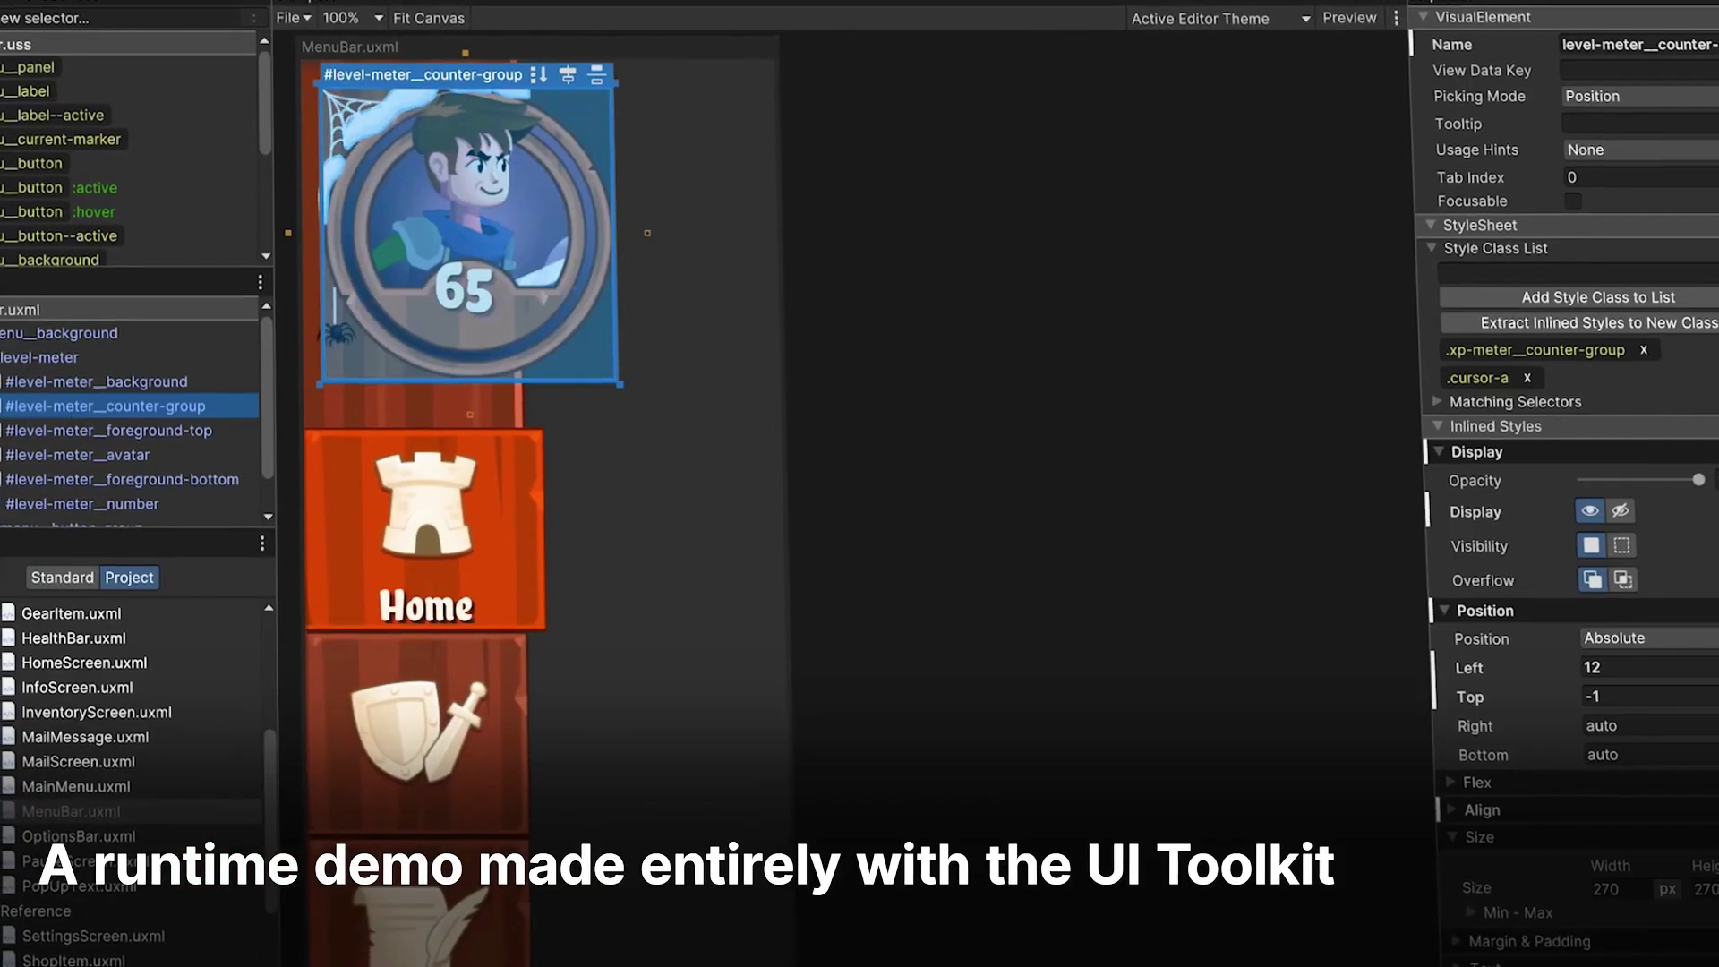
- Select the #game-charspace element in the UI hierarchy
{"action": "scroll", "coordinate": [119, 719], "scroll_direction": "down", "scroll_amount": 3}
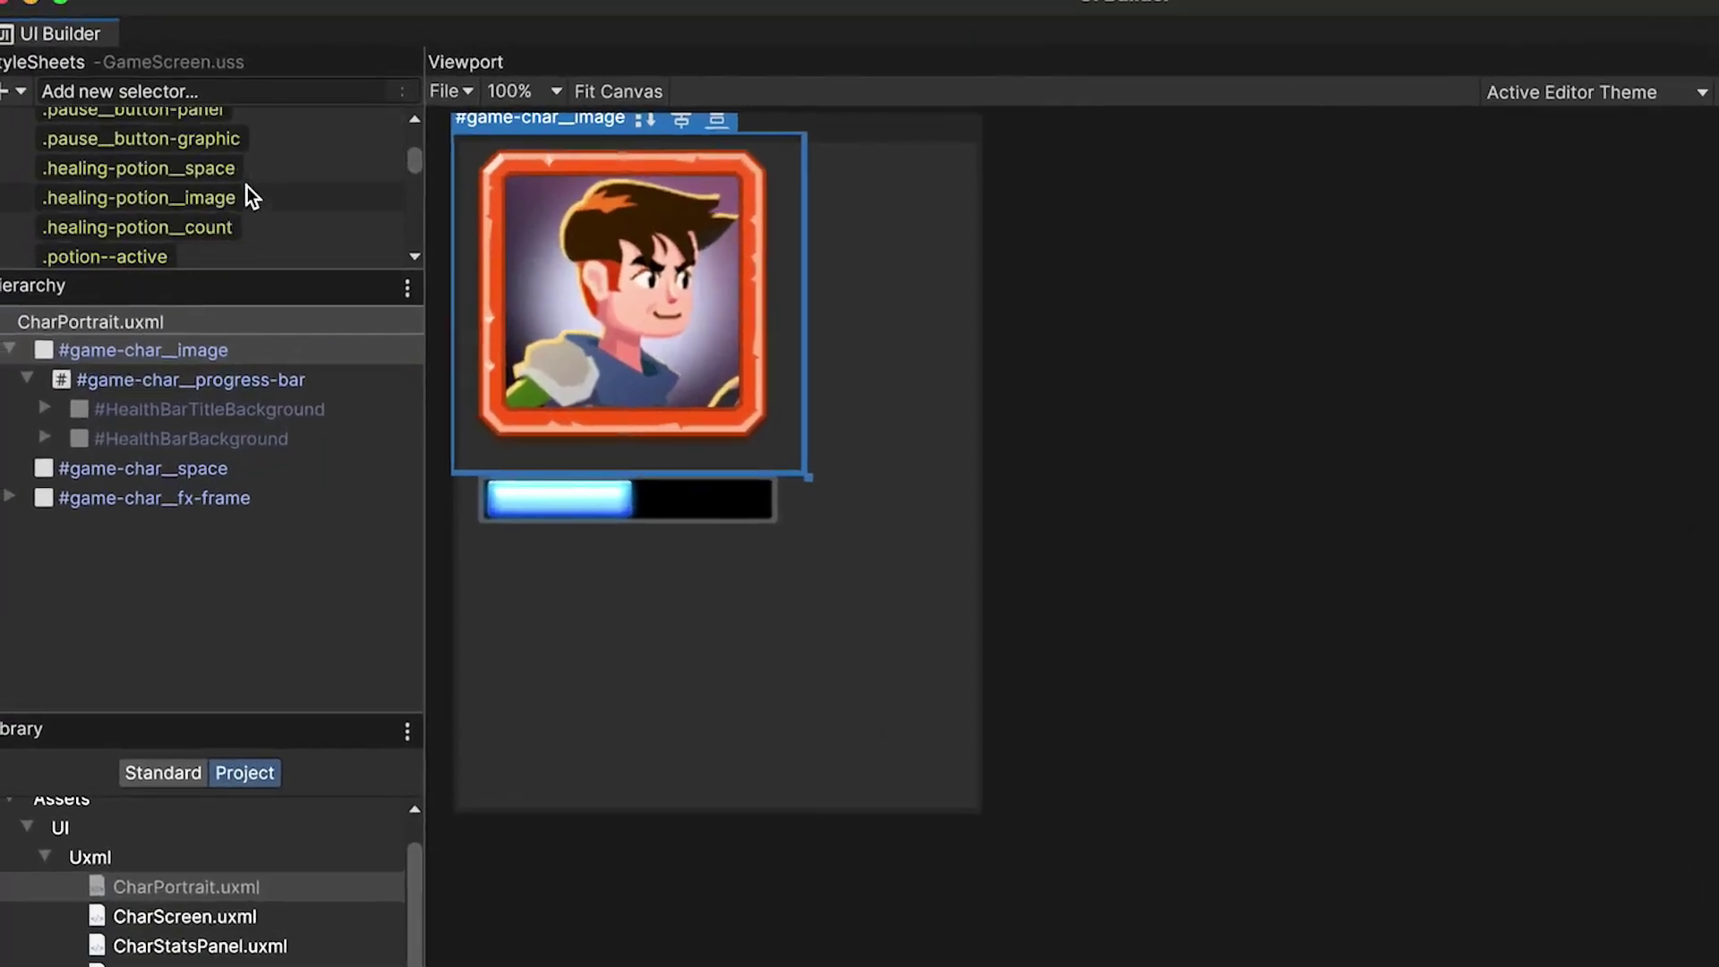
{"action": "scroll", "coordinate": [219, 164], "scroll_direction": "down", "scroll_amount": 5}
{"action": "left_click_drag", "start_coordinate": [219, 244], "coordinate": [219, 363]}
{"action": "left_click", "coordinate": [139, 543]}
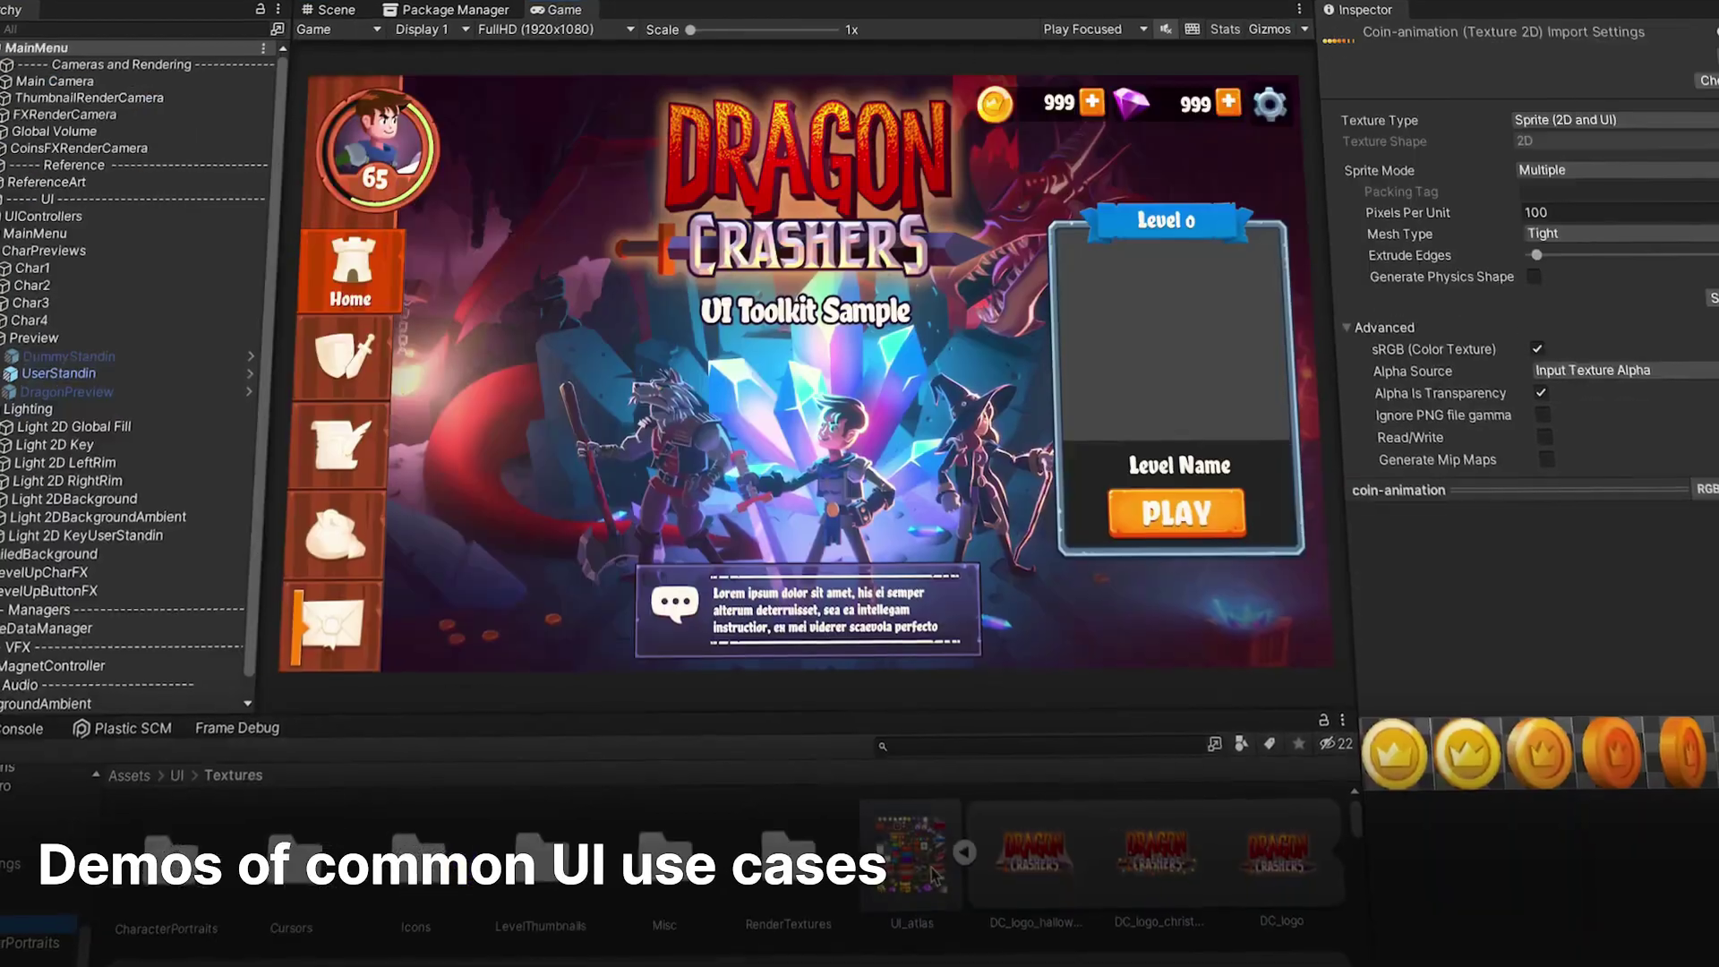
- Open UI_atlas in the Sprite Editor and select the frame_halloween sprite
{"action": "left_click", "coordinate": [934, 876]}
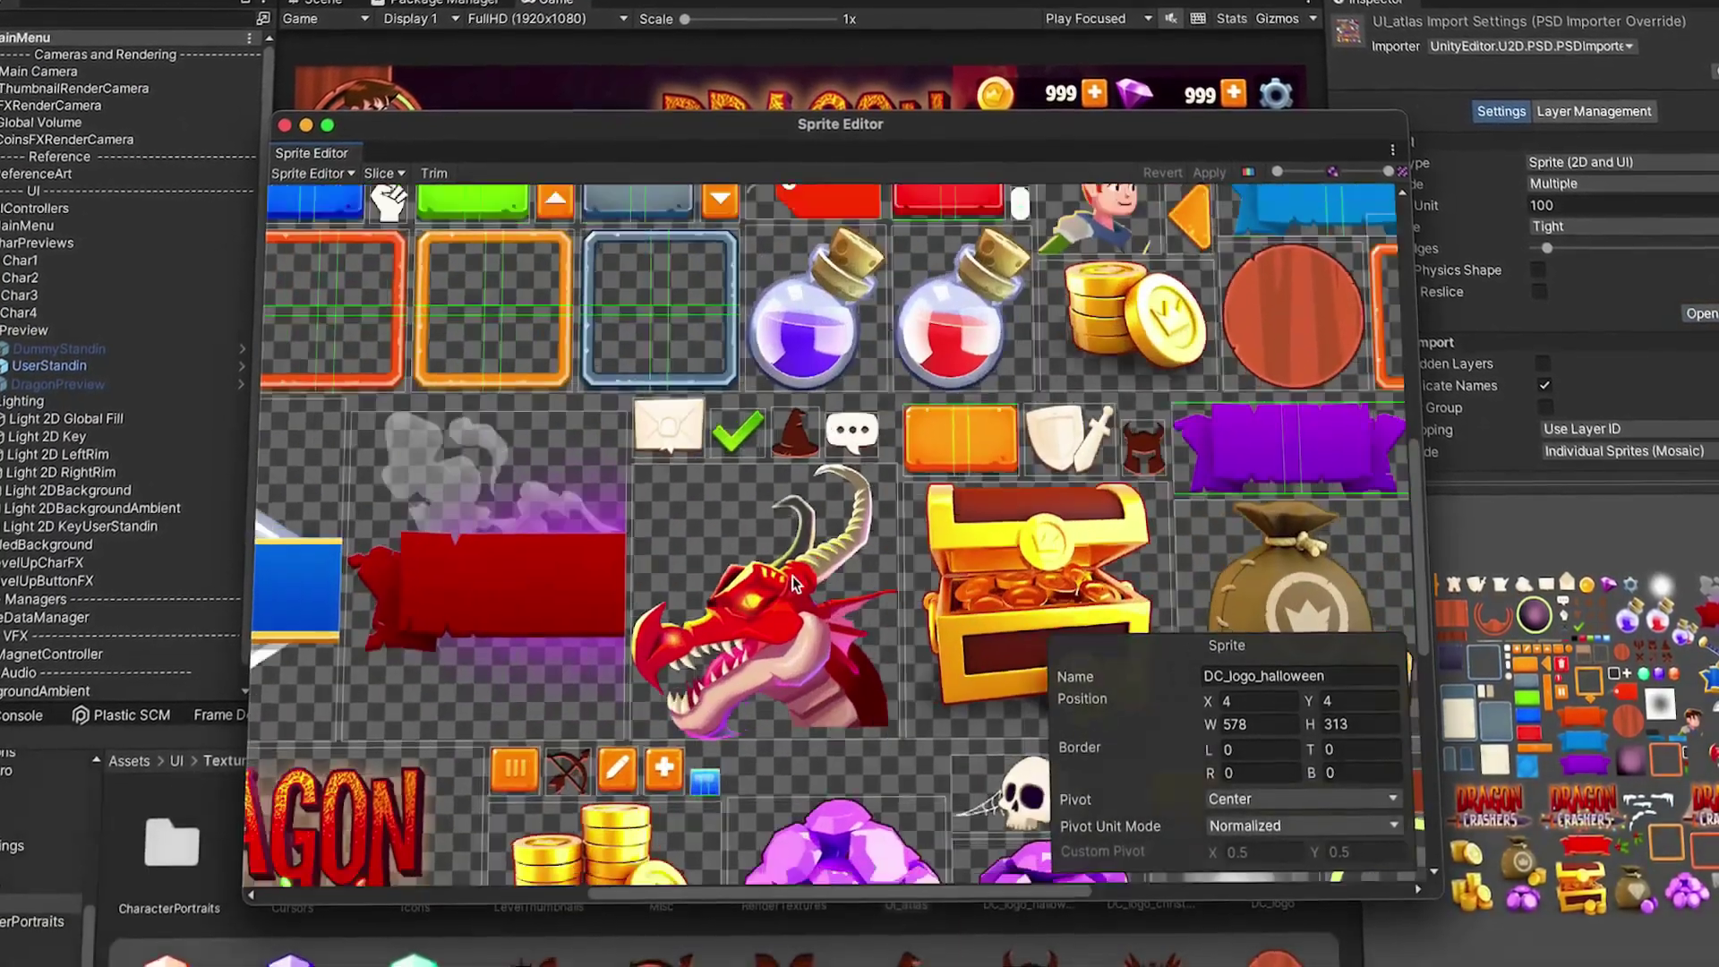
{"action": "scroll", "coordinate": [792, 577], "scroll_direction": "up", "scroll_amount": 5}
{"action": "left_click", "coordinate": [556, 460]}
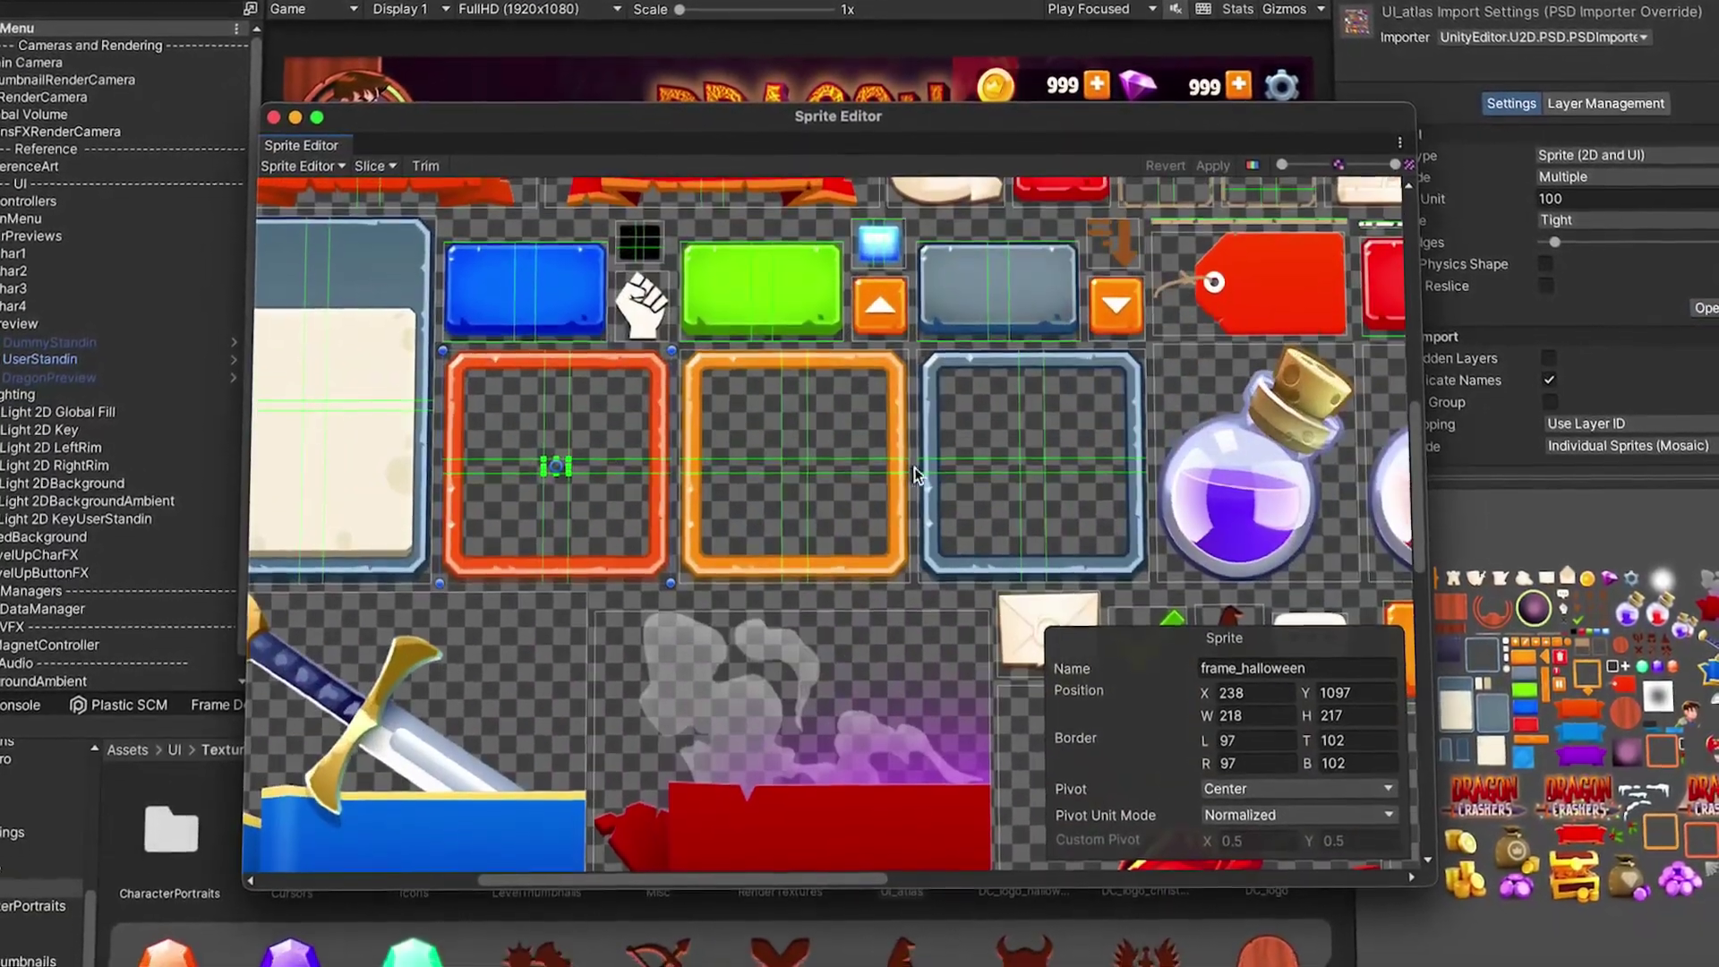
- Change the game's theme to Christmas
{"action": "scroll", "coordinate": [915, 468], "scroll_direction": "down", "scroll_amount": 3}
{"action": "scroll", "coordinate": [916, 462], "scroll_direction": "down", "scroll_amount": 2}
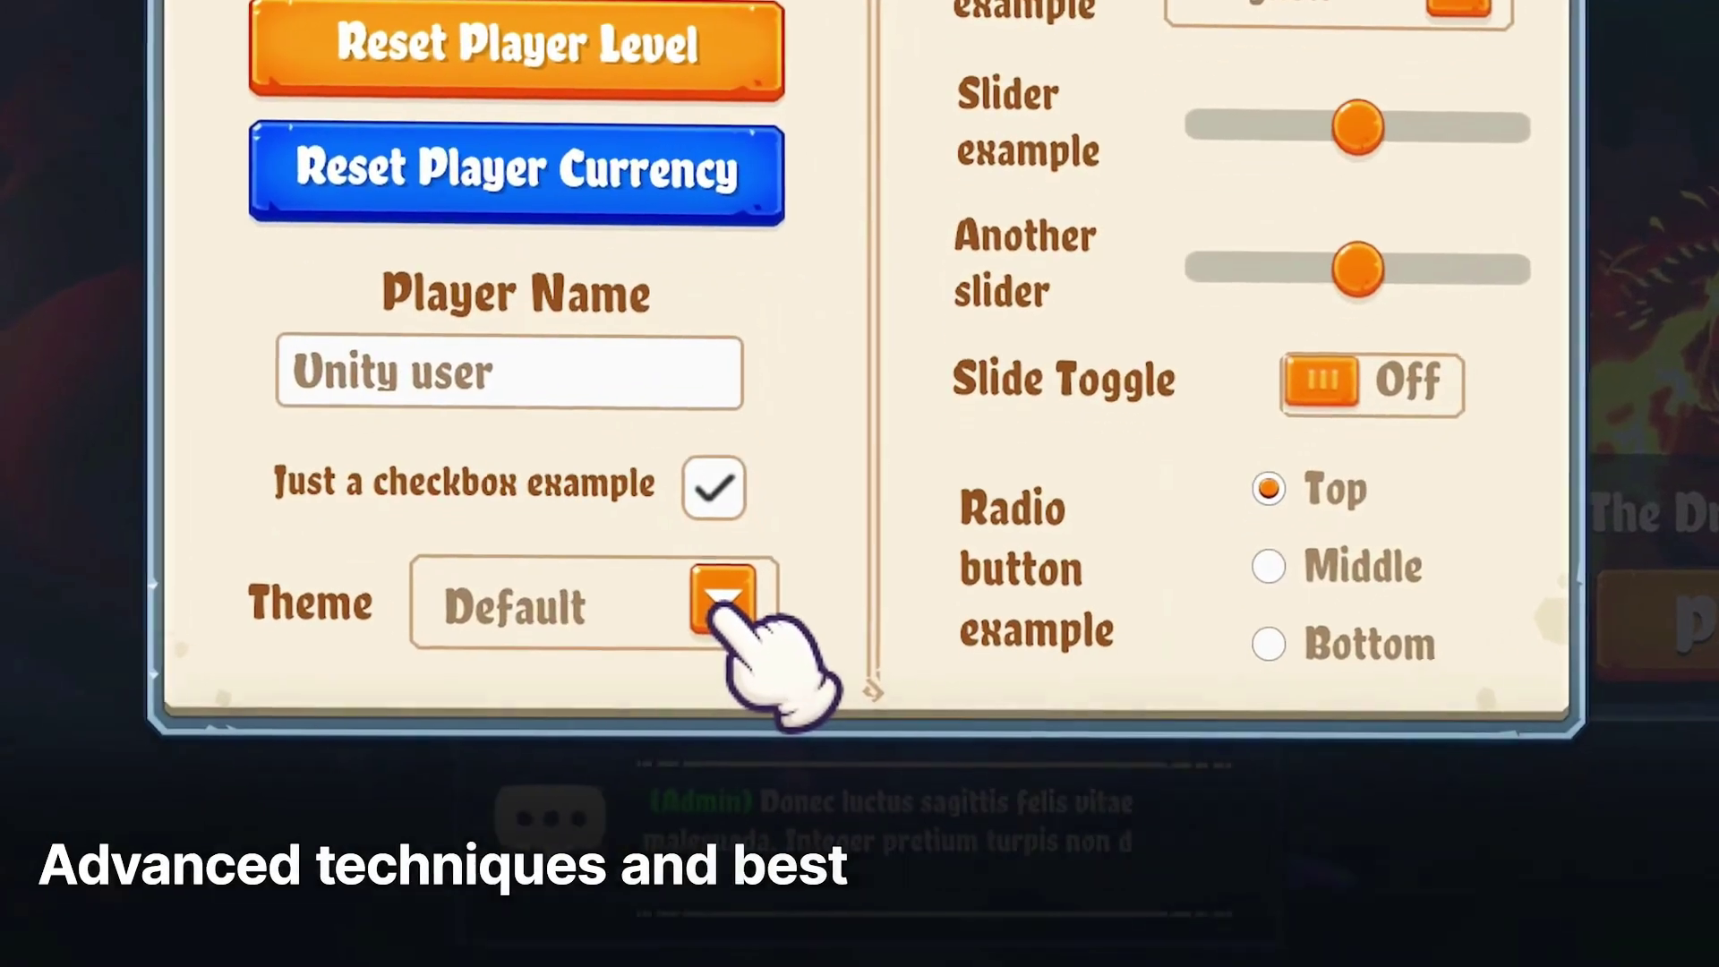
{"action": "left_click", "coordinate": [734, 619]}
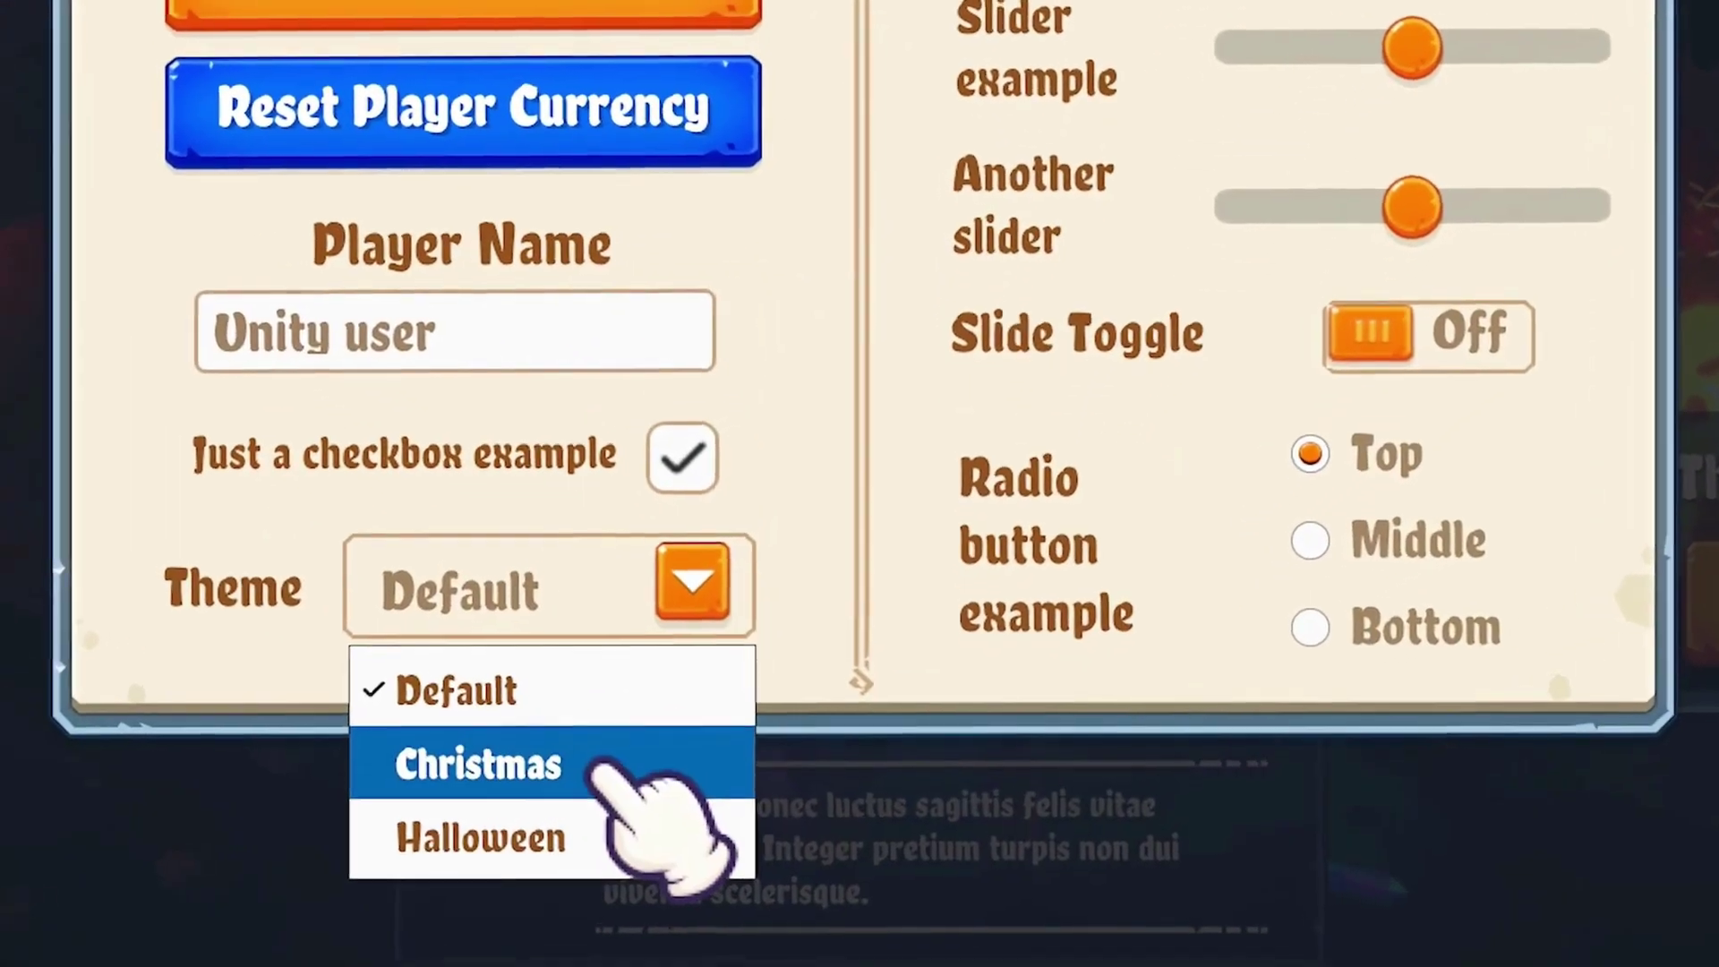
{"action": "left_click", "coordinate": [681, 779]}
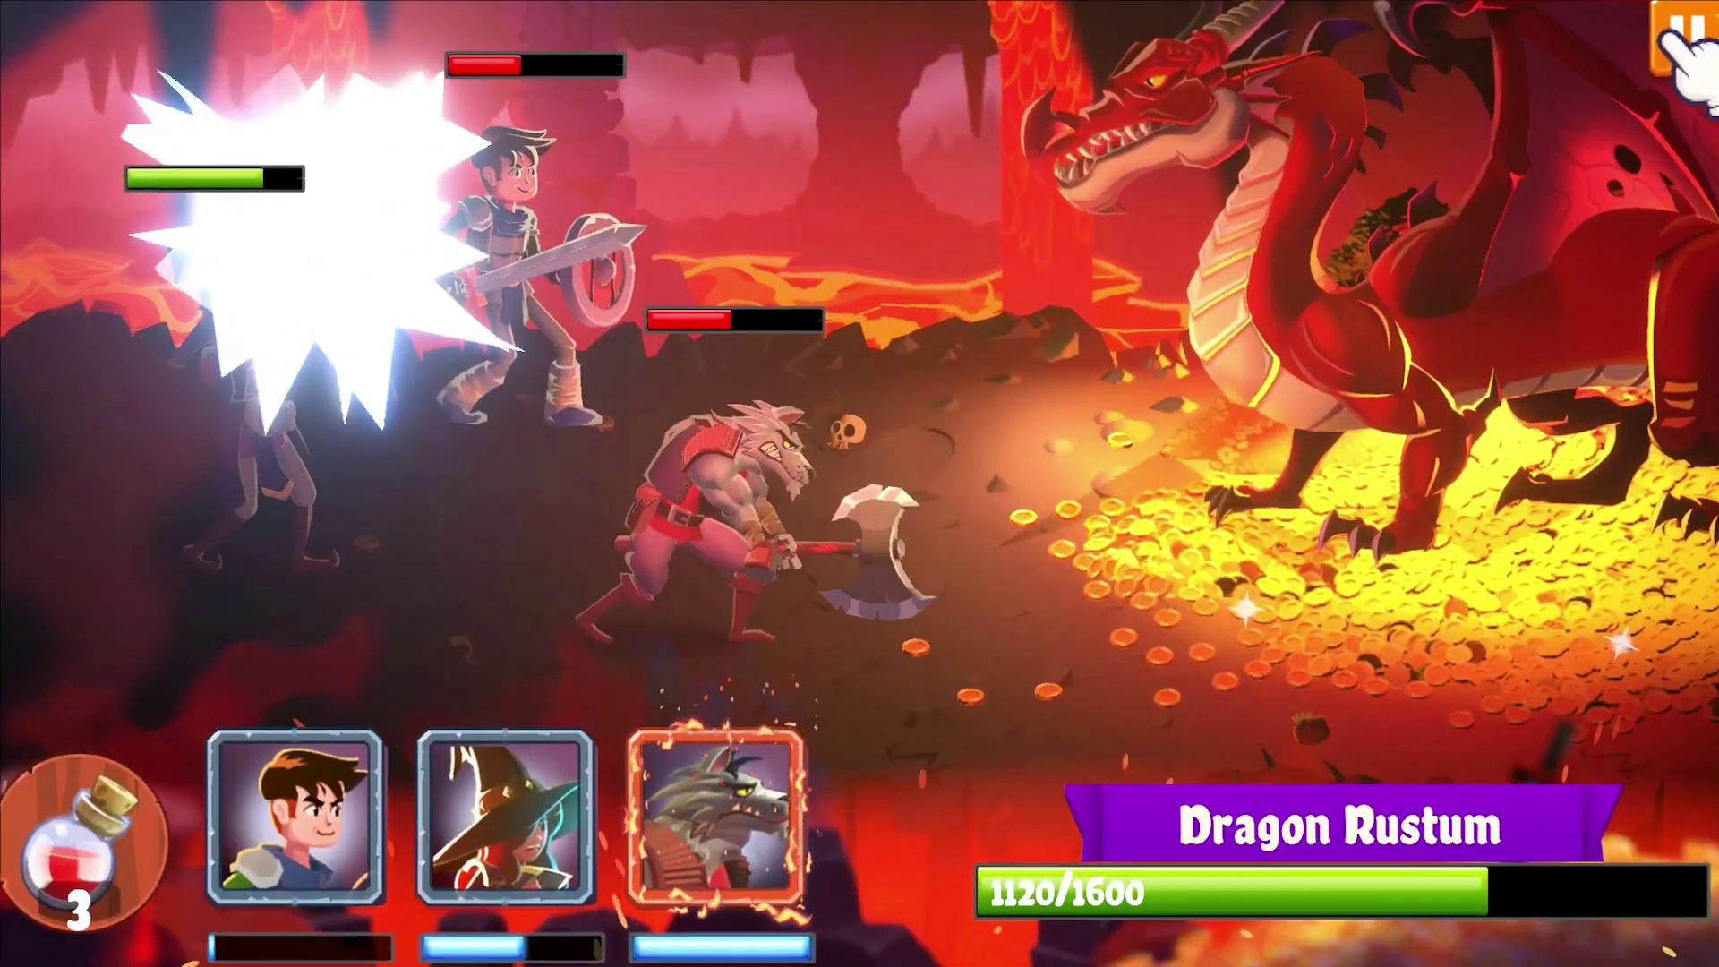
- Pause the Dragon Crashers battle with the corner pause button
{"action": "left_click", "coordinate": [1652, 59]}
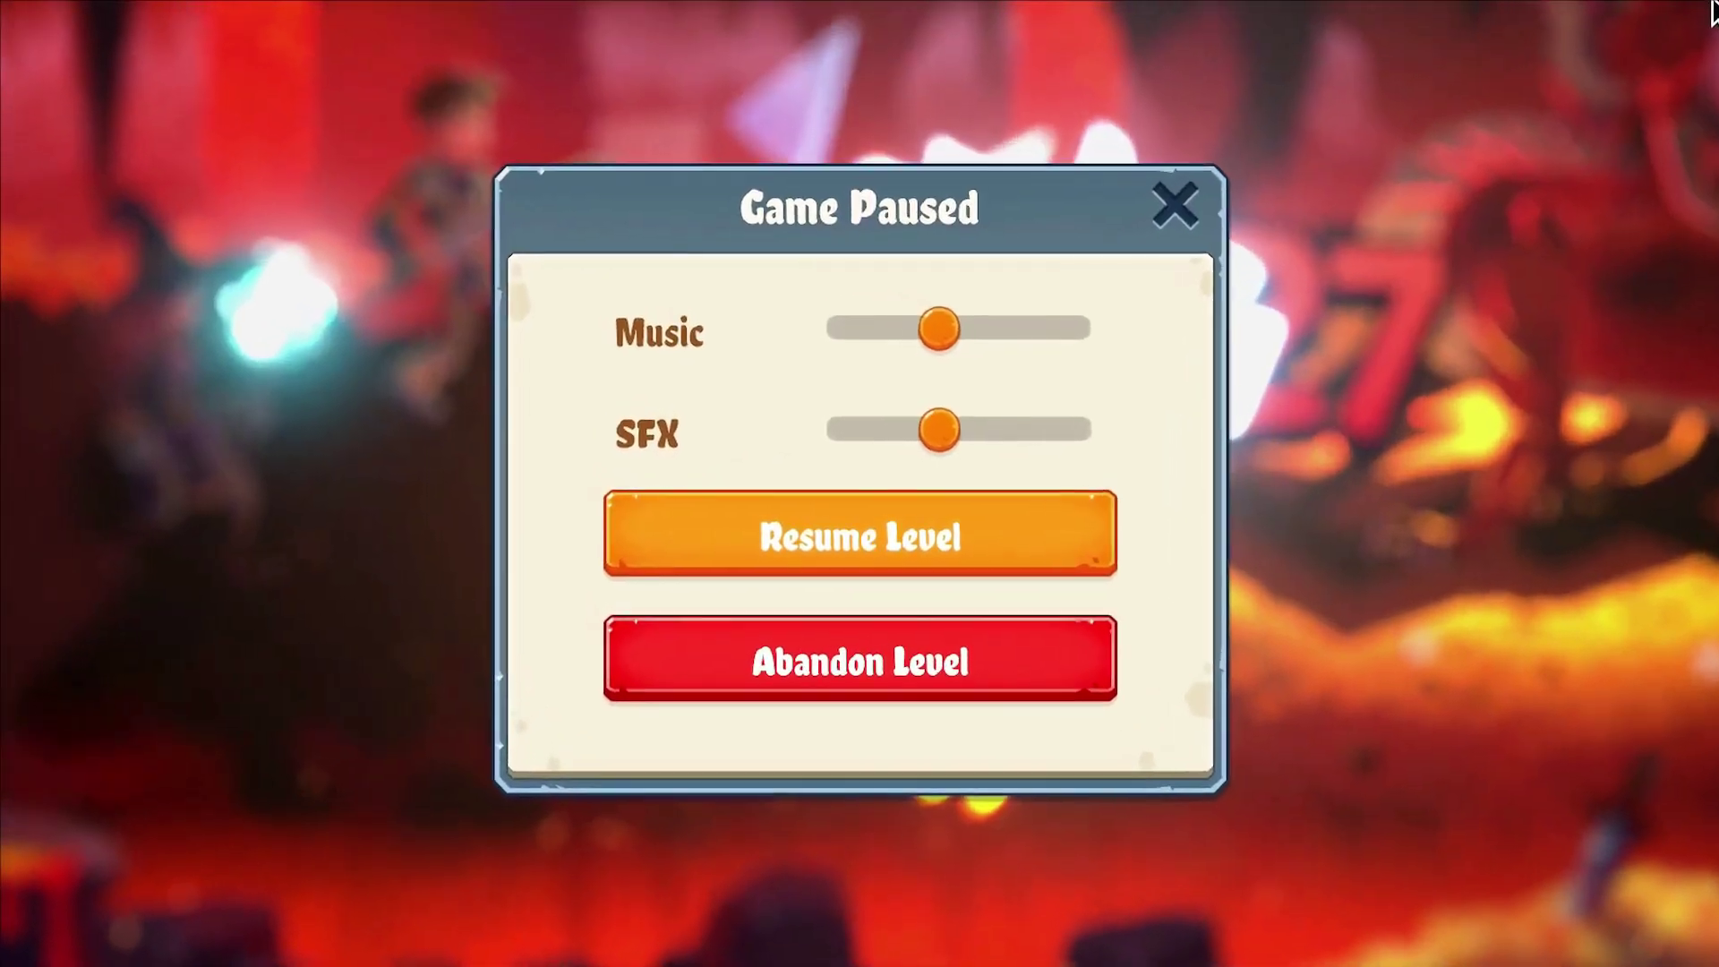